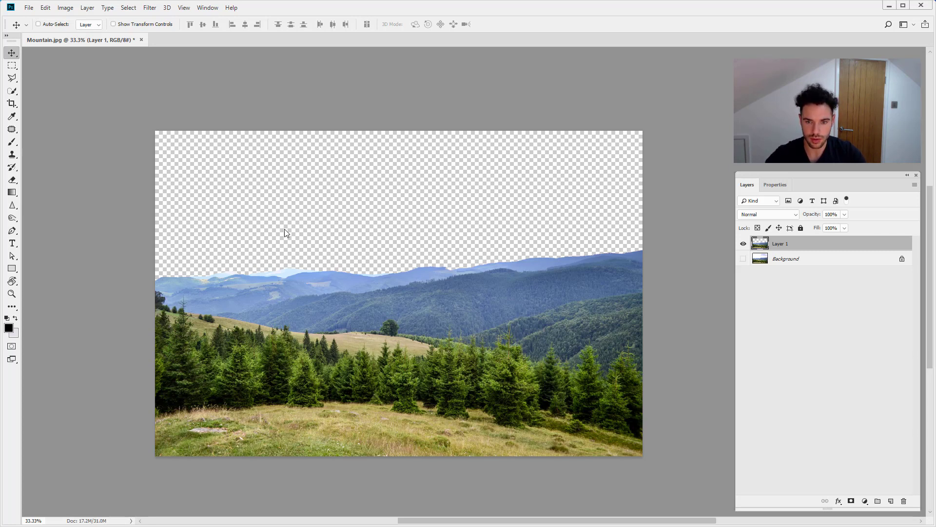
- Open the Sky_1, Sky_2 and Sky_3 stock images together from the Stock images folder
{"action": "key", "text": "ctrl"}
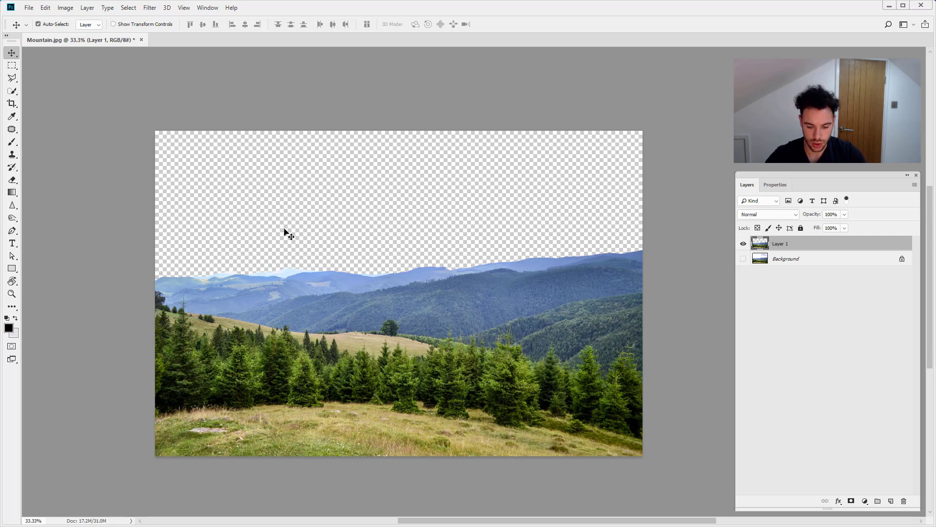
{"action": "key", "text": "ctrl+o"}
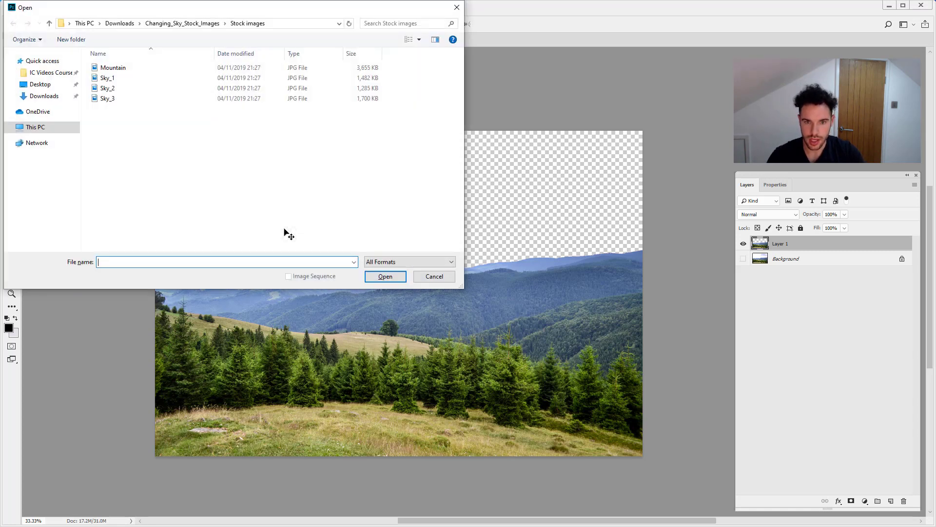
{"action": "left_click", "coordinate": [139, 81]}
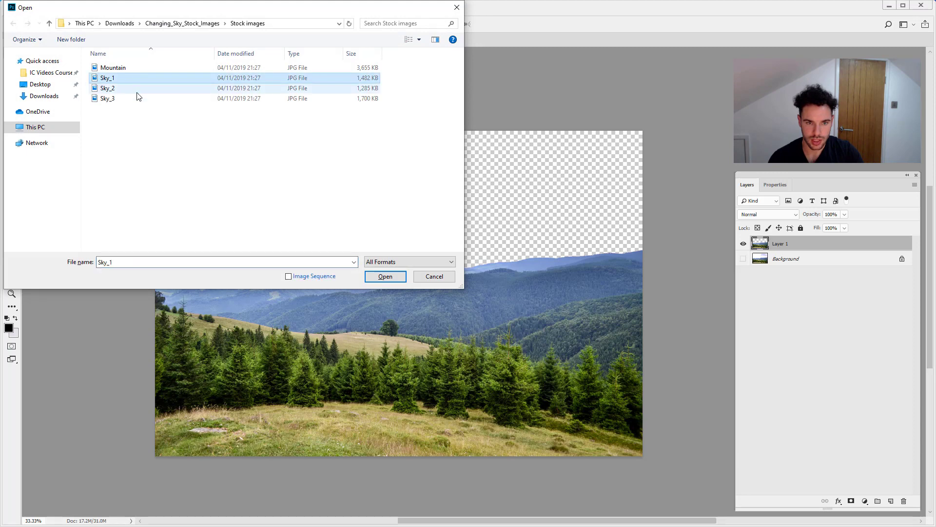
{"action": "left_click", "coordinate": [137, 98], "text": "shift"}
{"action": "key", "text": "Return"}
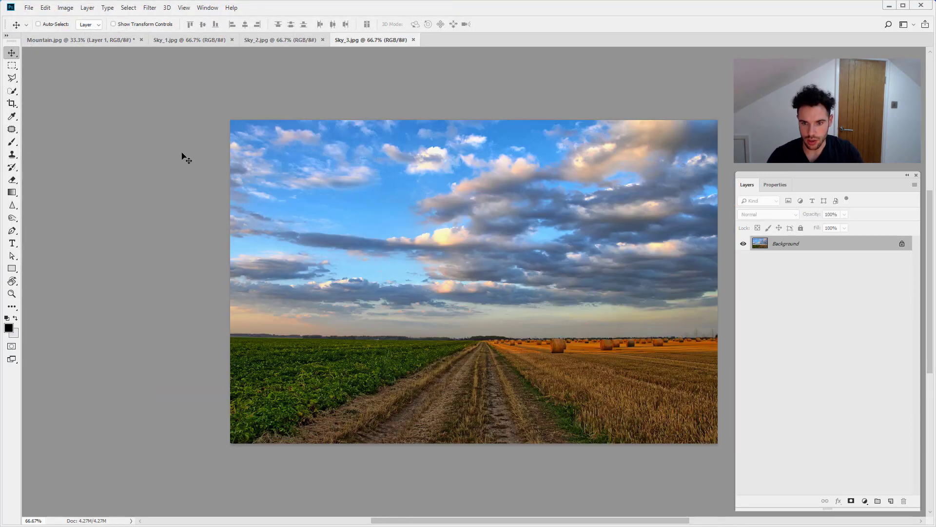
- Compare the skies in the Sky_1, Sky_2 and Sky_3 images
{"action": "left_click", "coordinate": [169, 39]}
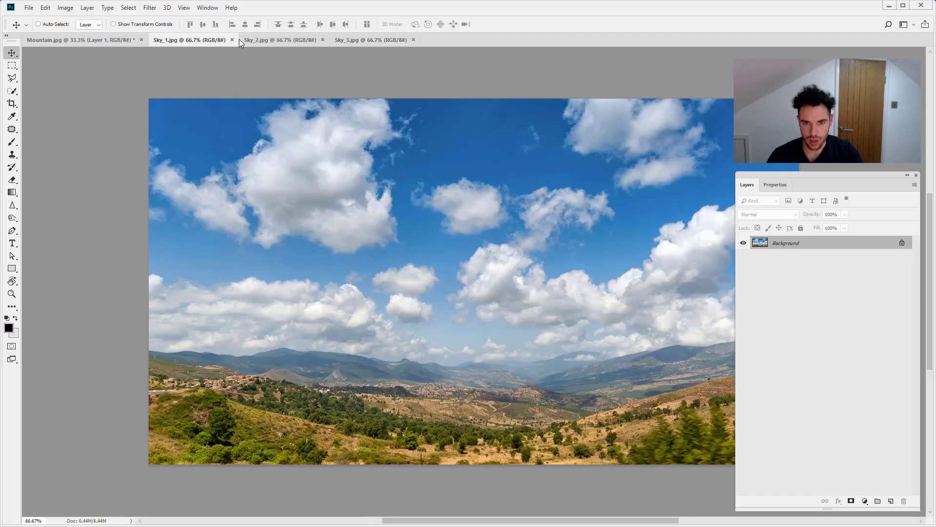
{"action": "left_click", "coordinate": [267, 40]}
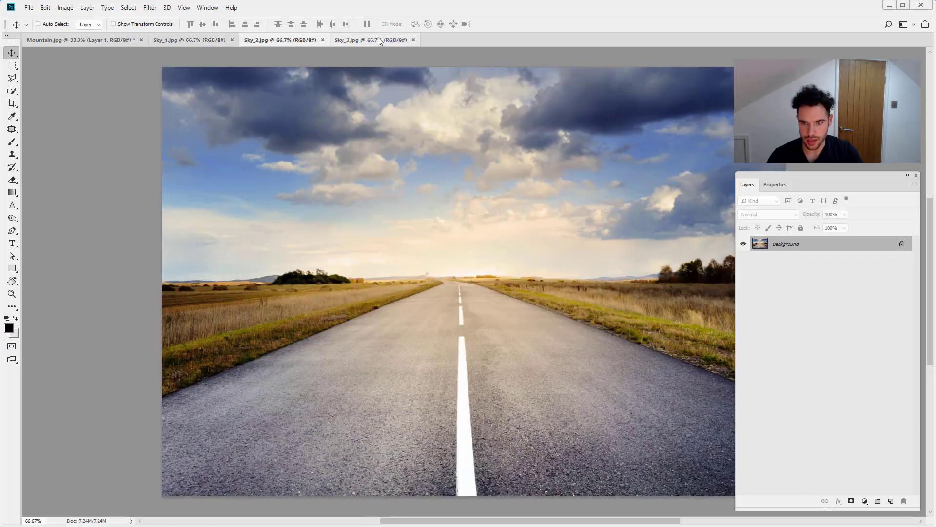
{"action": "left_click", "coordinate": [378, 39]}
{"action": "left_click", "coordinate": [169, 39]}
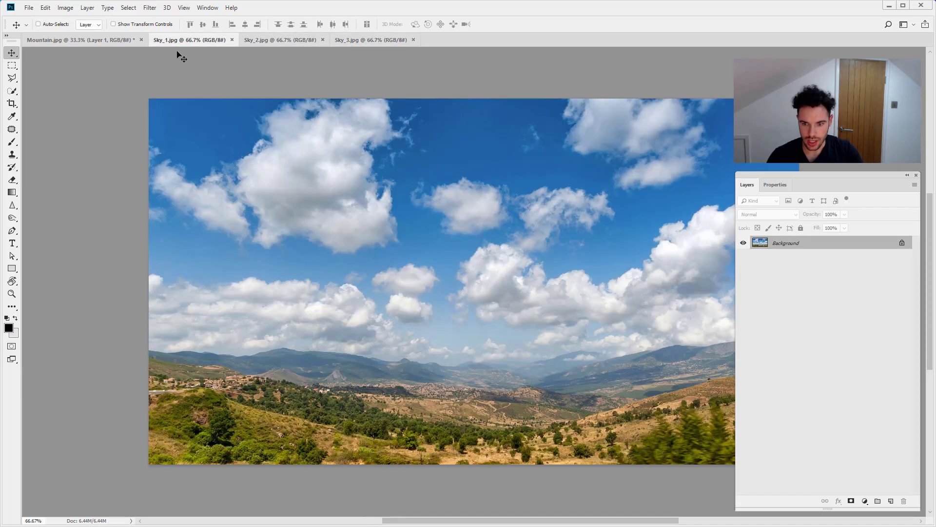
{"action": "left_click", "coordinate": [262, 40]}
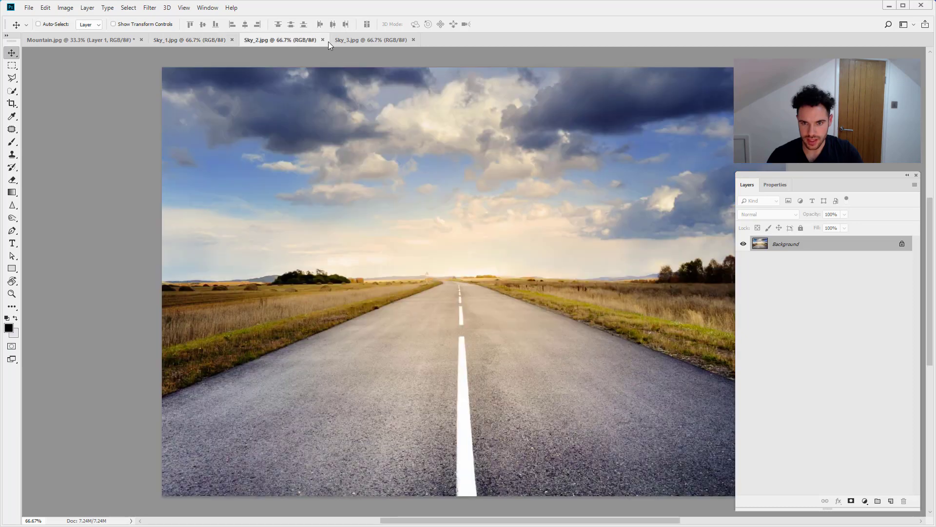
{"action": "left_click", "coordinate": [370, 41]}
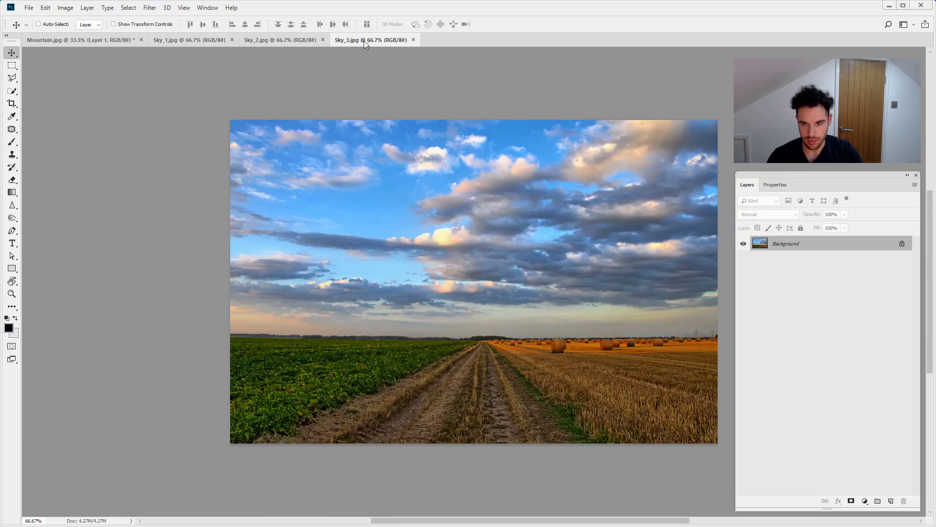
- Select the sky above the hills in Sky_1 with the Rectangular Marquee and copy it to a new layer
{"action": "left_click", "coordinate": [194, 40]}
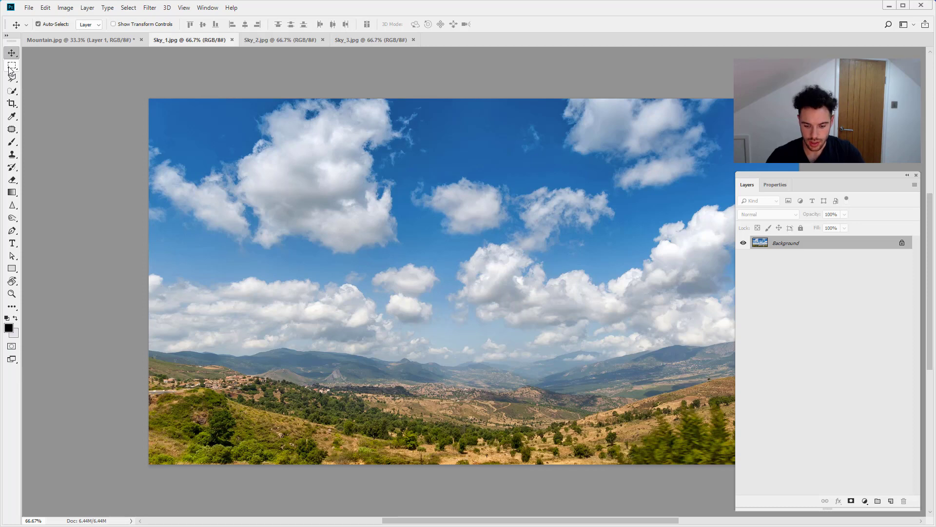
{"action": "key", "text": "ctrl+minus"}
{"action": "left_click", "coordinate": [13, 67]}
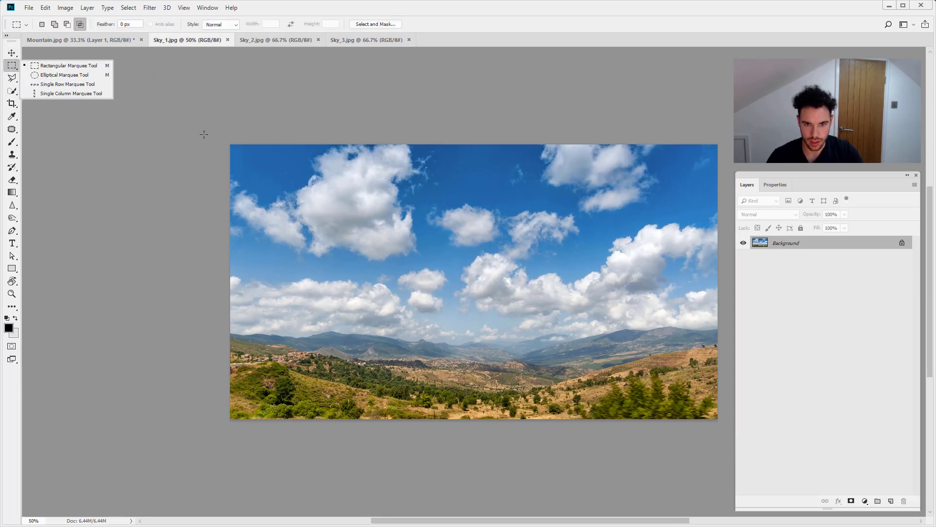
{"action": "left_click_drag", "start_coordinate": [204, 134], "coordinate": [733, 322]}
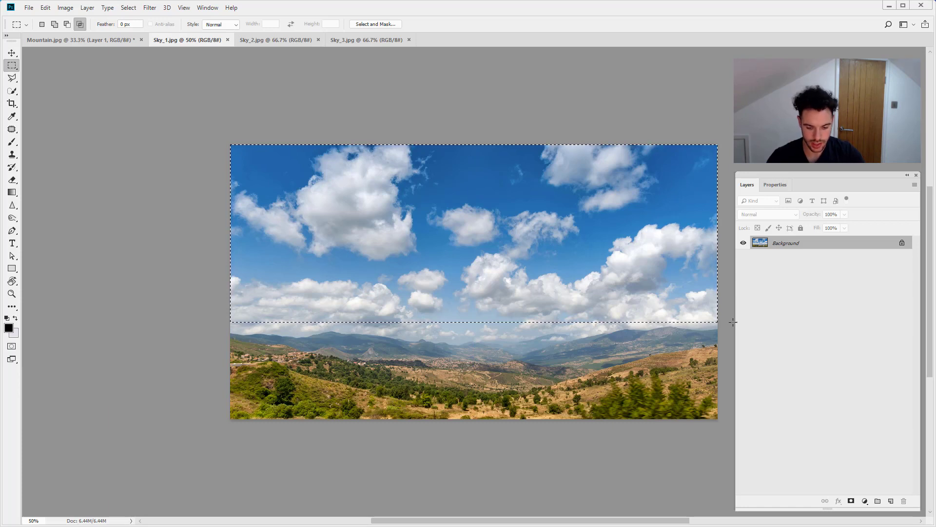
{"action": "key", "text": "ctrl+j"}
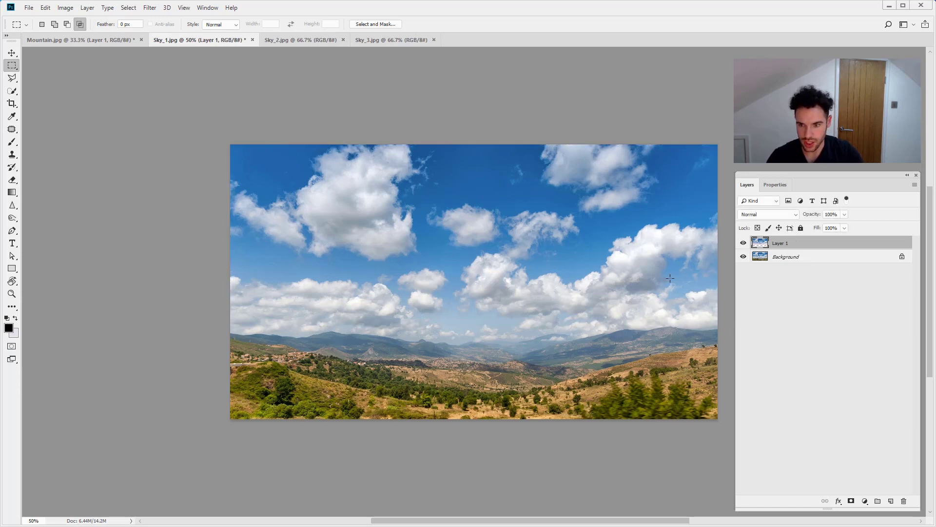
- Move the copied Sky_1 layer into Mountain.jpg and scale it to about 156% so it spans the full image width
{"action": "left_click", "coordinate": [11, 54]}
{"action": "left_click_drag", "start_coordinate": [305, 184], "coordinate": [329, 196]}
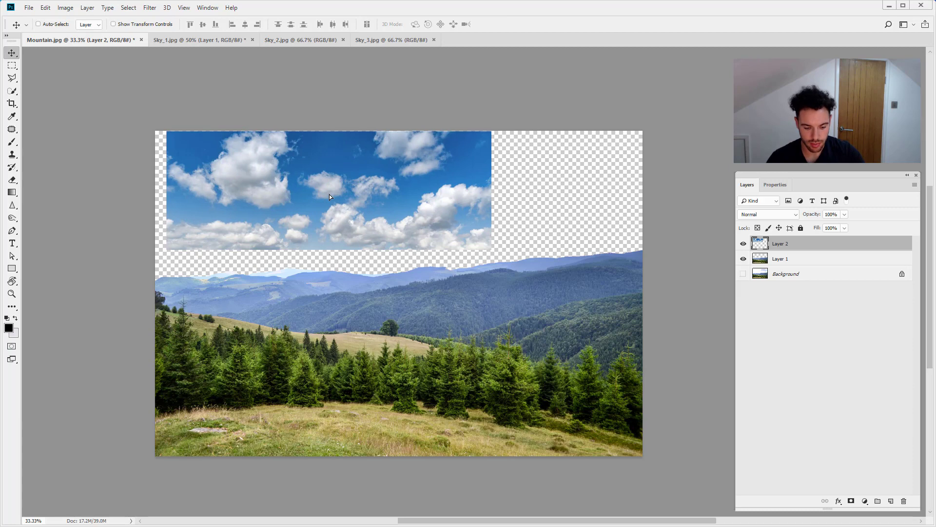
{"action": "key", "text": "ctrl+t"}
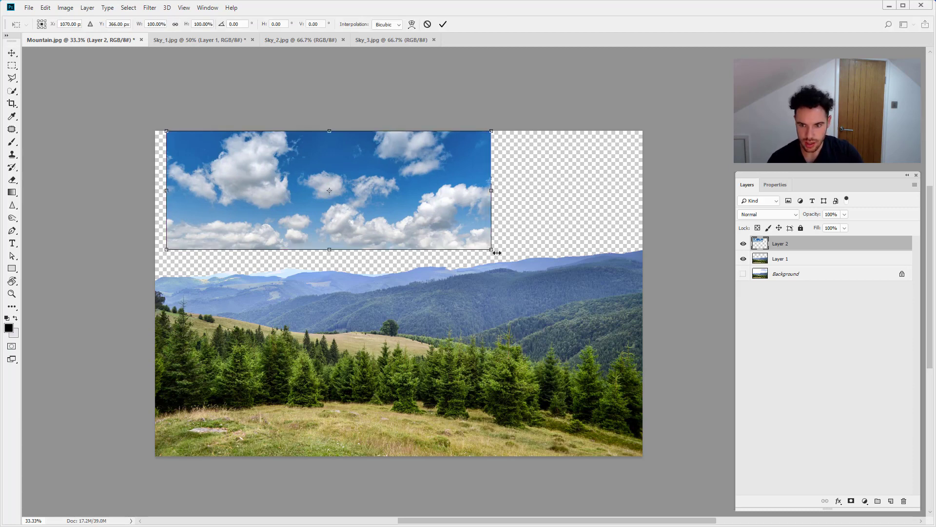
{"action": "left_click_drag", "start_coordinate": [497, 252], "coordinate": [653, 308]}
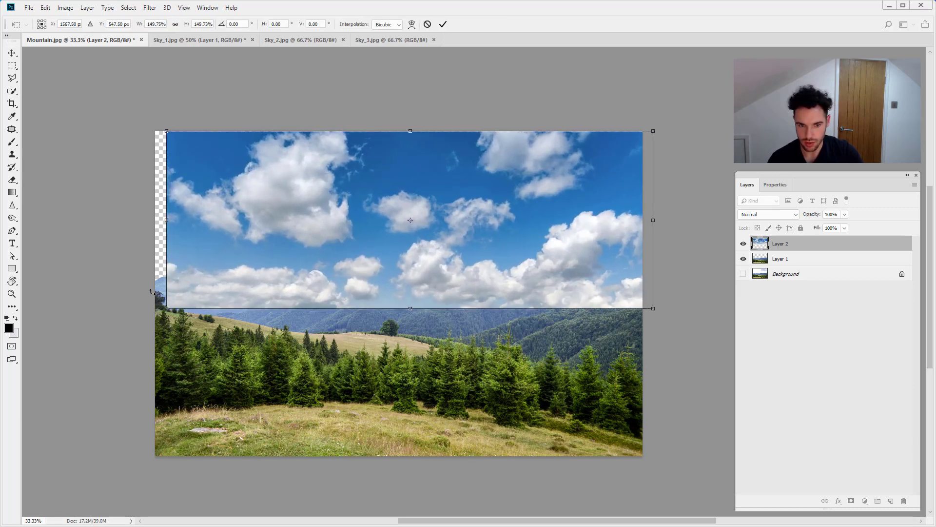
{"action": "left_click_drag", "start_coordinate": [166, 308], "coordinate": [147, 316]}
{"action": "key", "text": "Return"}
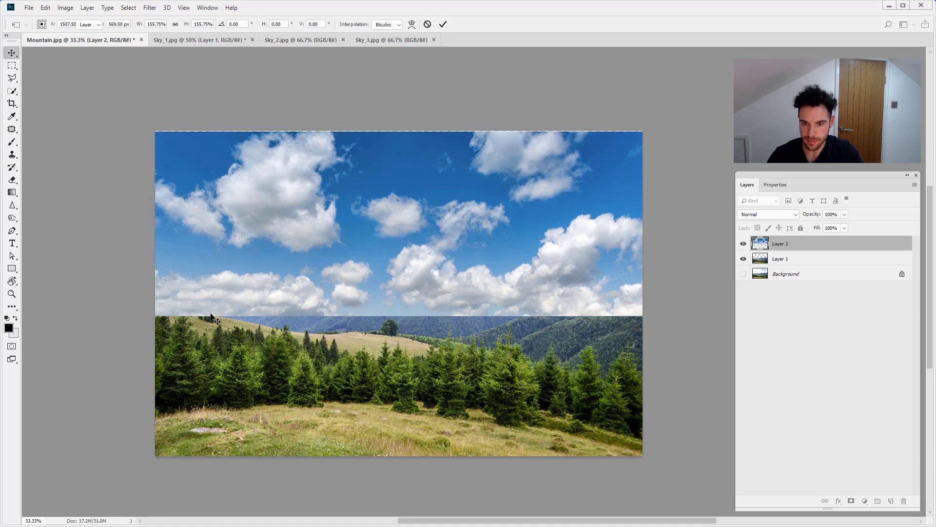
- Place the blue sky layer beneath the mountain cutout and shift it up so the lower clouds sit just above the ridge
{"action": "left_click", "coordinate": [743, 273]}
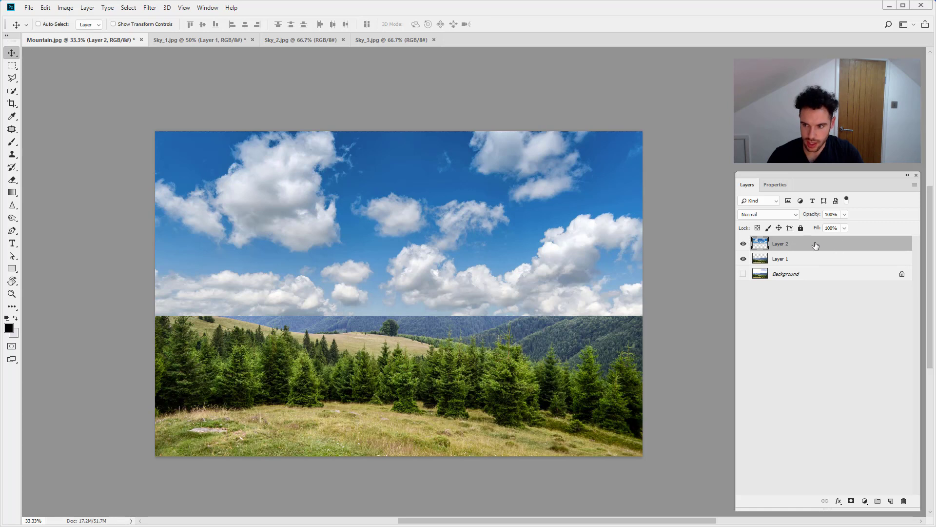
{"action": "left_click_drag", "start_coordinate": [812, 245], "coordinate": [811, 266]}
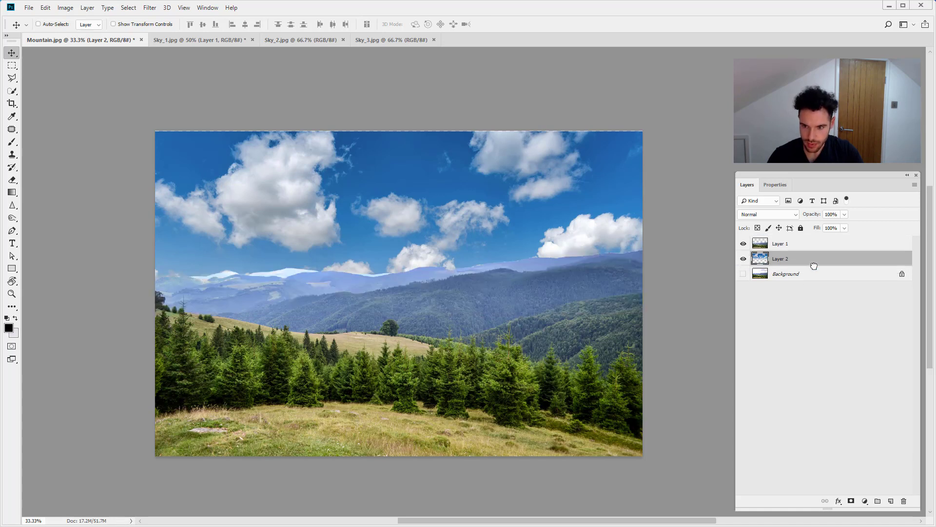
{"action": "left_click_drag", "start_coordinate": [321, 195], "coordinate": [318, 167]}
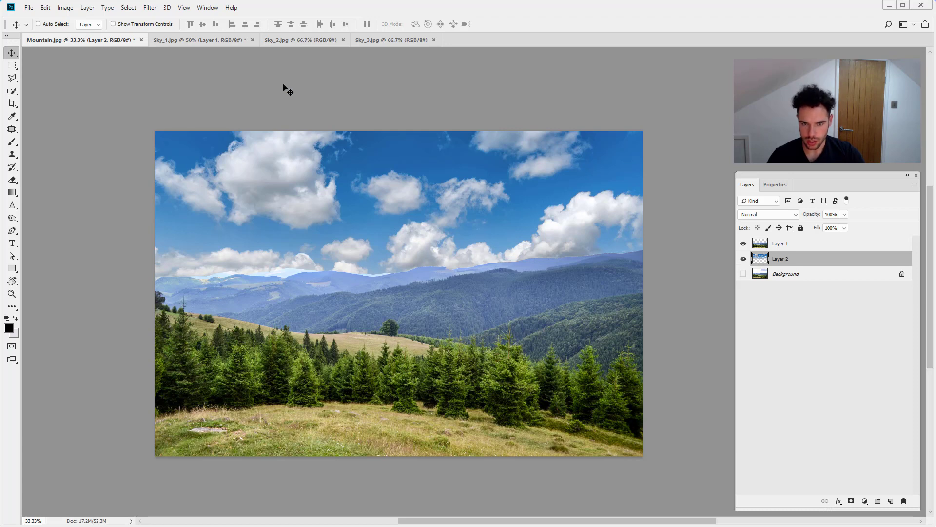
- Select the sky above the horizon in Sky_2 with the Rectangular Marquee and copy it to a new layer
{"action": "left_click", "coordinate": [302, 40]}
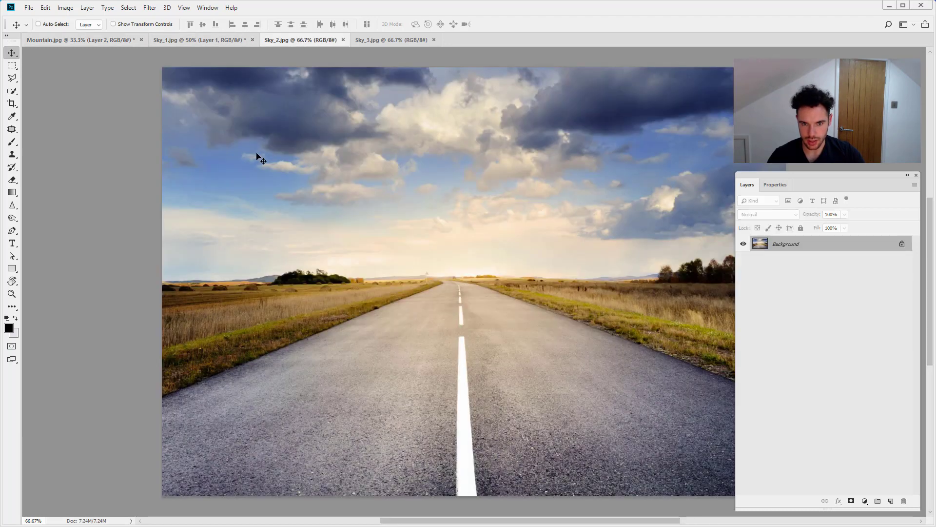
{"action": "key", "text": "ctrl+minus"}
{"action": "left_click", "coordinate": [12, 66]}
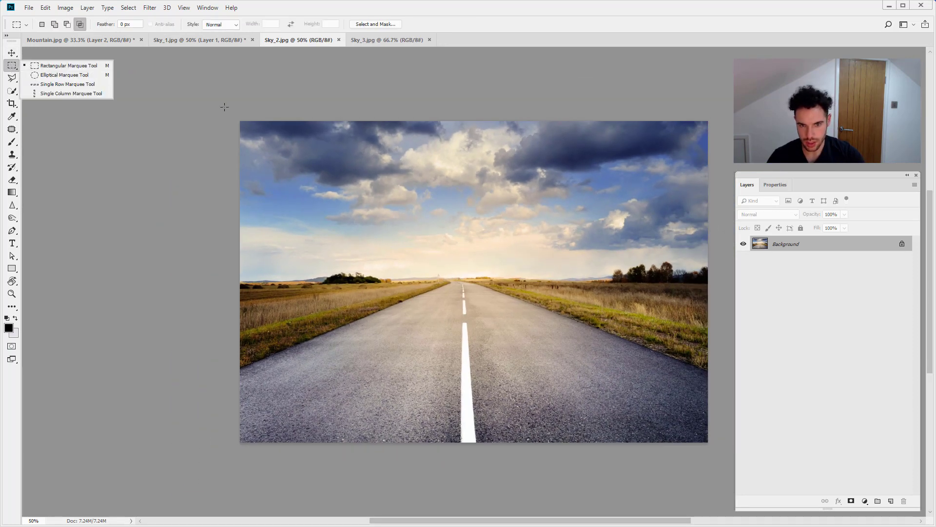
{"action": "left_click_drag", "start_coordinate": [224, 107], "coordinate": [721, 258]}
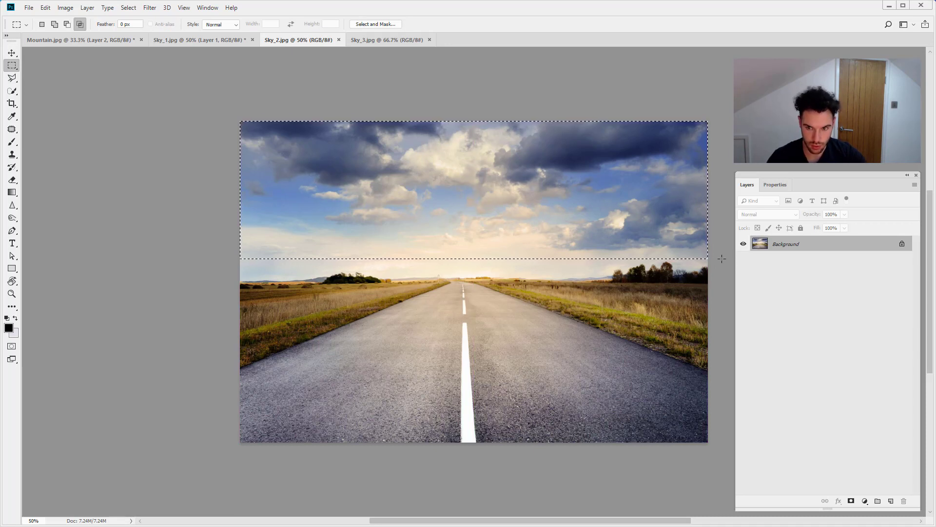
{"action": "key", "text": "ctrl+j"}
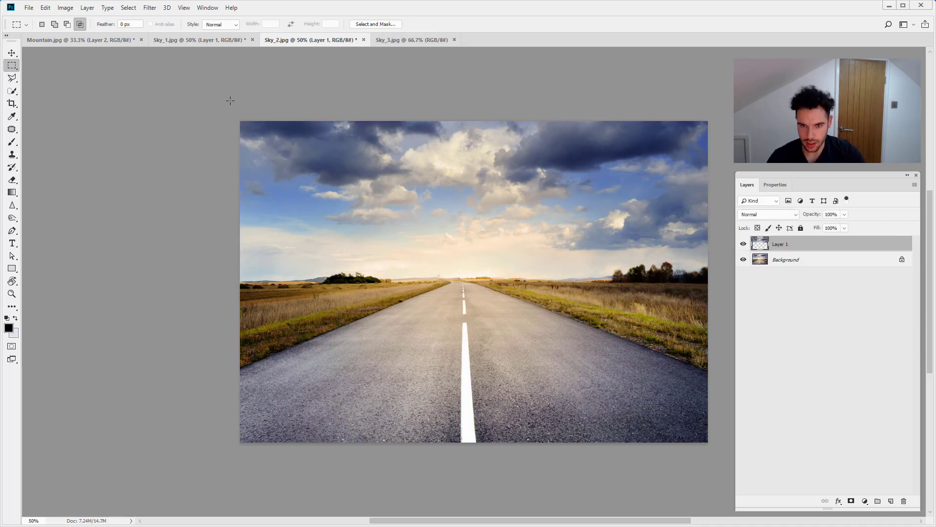
- Move the copied Sky_2 layer into Mountain.jpg, then scale it to about 161.5% and position it to cover the area above the mountains
{"action": "left_click", "coordinate": [12, 52]}
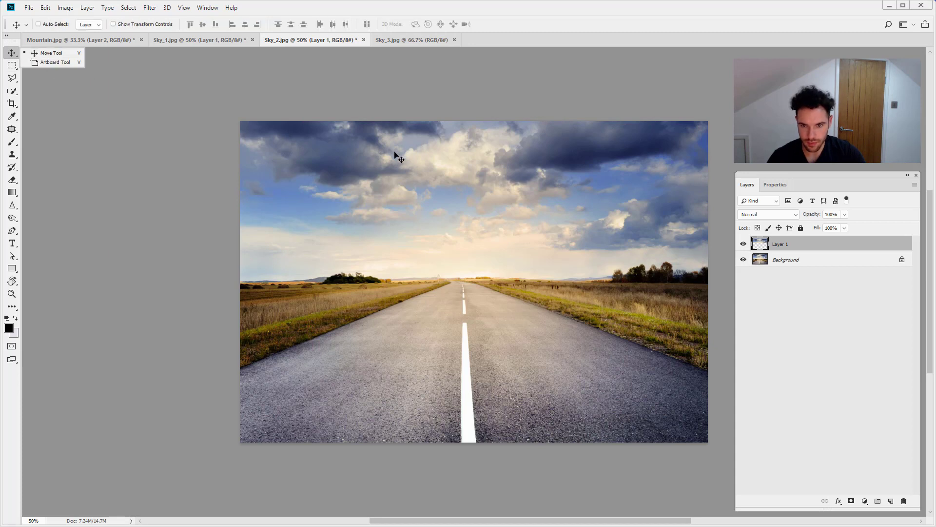
{"action": "left_click_drag", "start_coordinate": [395, 155], "coordinate": [308, 188]}
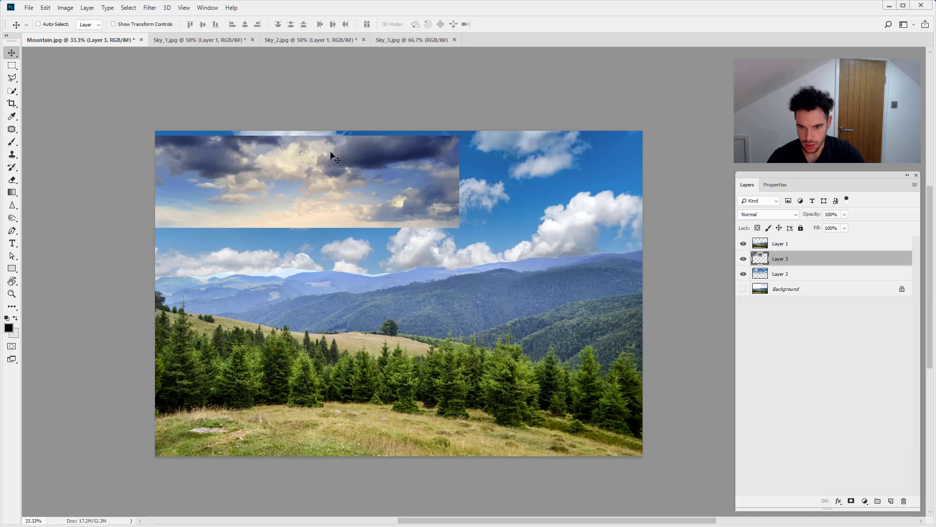
{"action": "key", "text": "ctrl+t"}
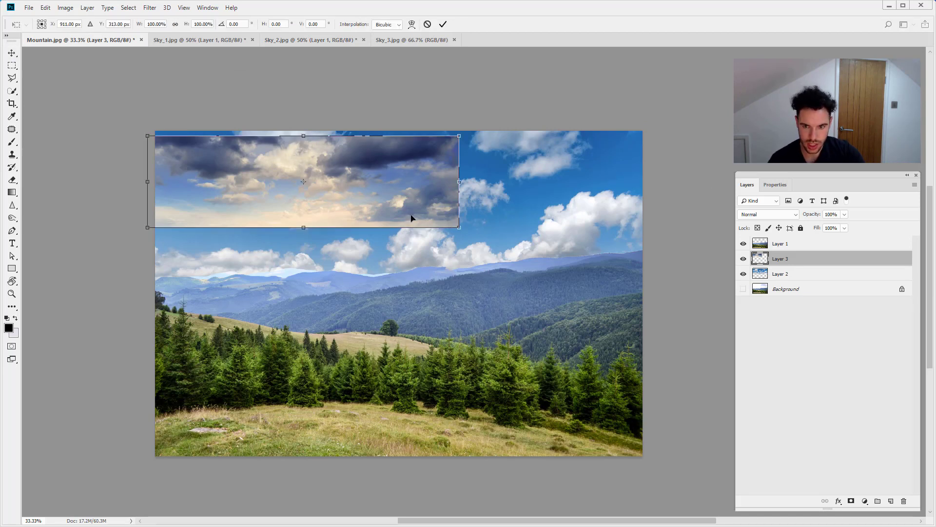
{"action": "left_click_drag", "start_coordinate": [459, 227], "coordinate": [656, 266]}
{"action": "mouse_move", "coordinate": [148, 136]}
{"action": "left_mouse_down"}
{"action": "mouse_move", "coordinate": [136, 133]}
{"action": "mouse_move", "coordinate": [157, 138]}
{"action": "left_mouse_up"}
{"action": "left_click_drag", "start_coordinate": [220, 178], "coordinate": [227, 171]}
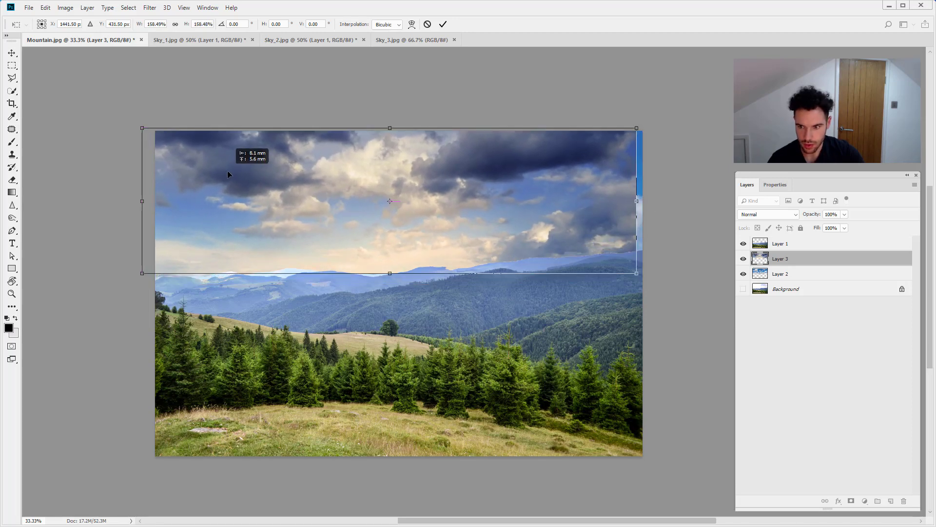
{"action": "left_click_drag", "start_coordinate": [531, 223], "coordinate": [531, 220]}
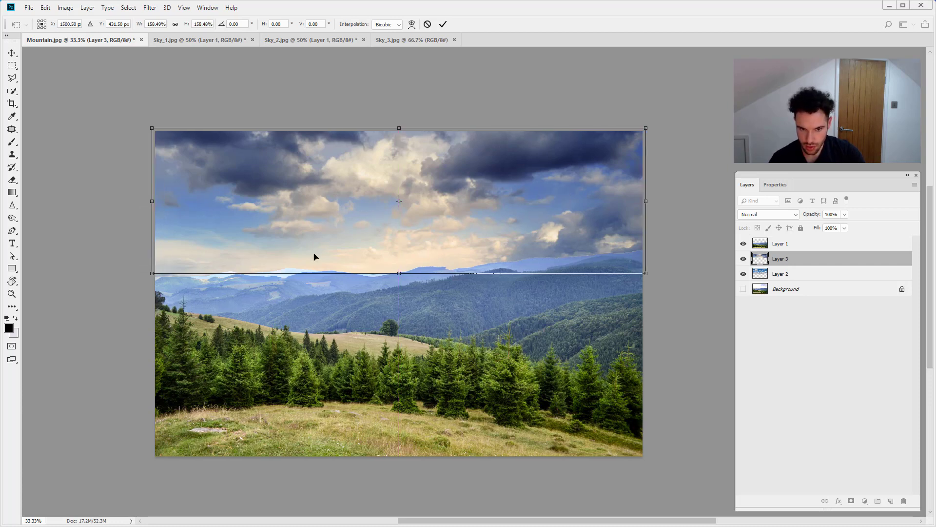
{"action": "left_click_drag", "start_coordinate": [152, 273], "coordinate": [142, 276]}
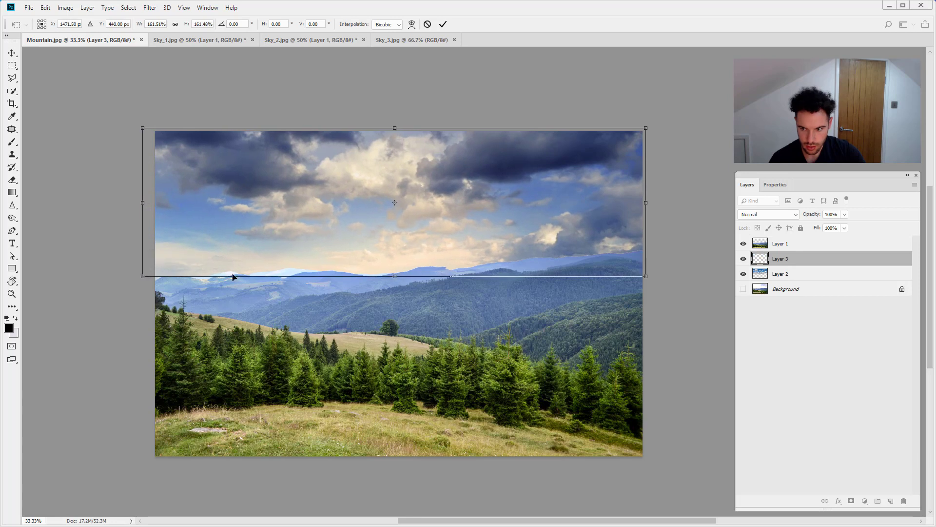
{"action": "key", "text": "Return"}
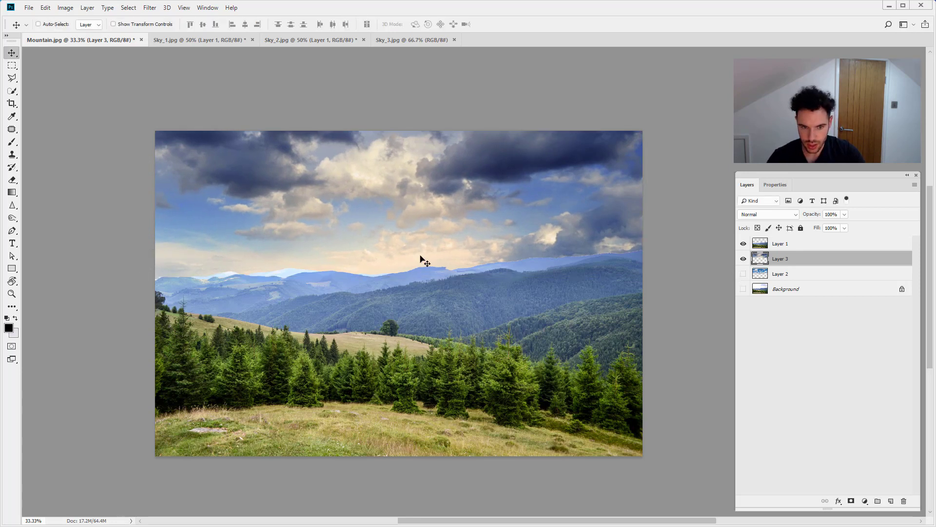
- Toggle the visibility of the Sky_2 layer to check it, and enlarge it slightly further so it reaches down behind the ridge
{"action": "left_click", "coordinate": [743, 258]}
{"action": "left_click", "coordinate": [743, 259]}
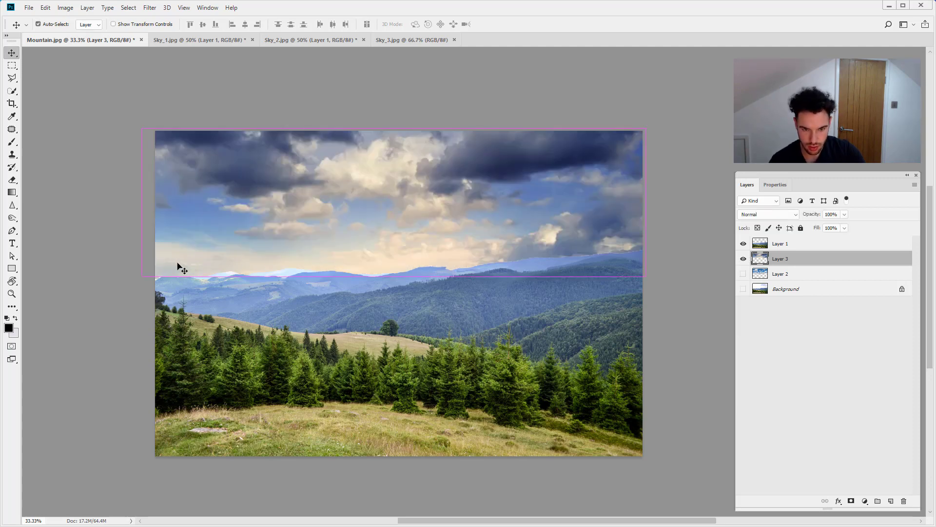
{"action": "key", "text": "ctrl+t"}
{"action": "left_click_drag", "start_coordinate": [140, 277], "coordinate": [130, 280]}
{"action": "key", "text": "Return"}
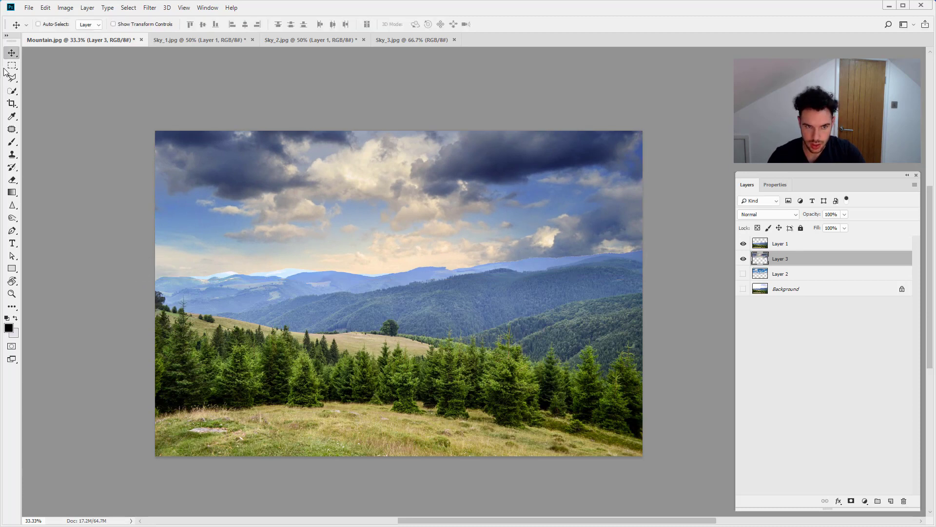
{"action": "right_click", "coordinate": [11, 54]}
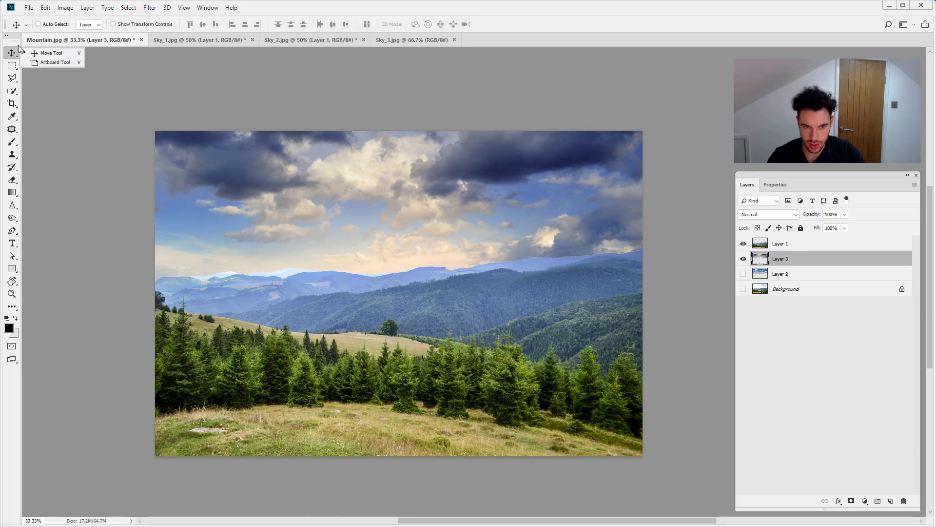
{"action": "left_click", "coordinate": [812, 260]}
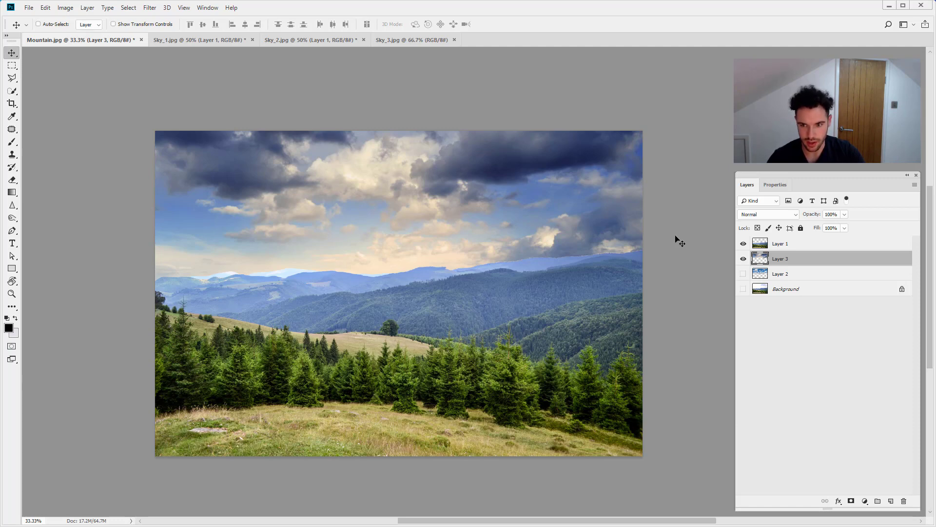
- Select the sky above the horizon in Sky_3 with the Rectangular Marquee and copy it to a new layer
{"action": "left_click", "coordinate": [385, 39]}
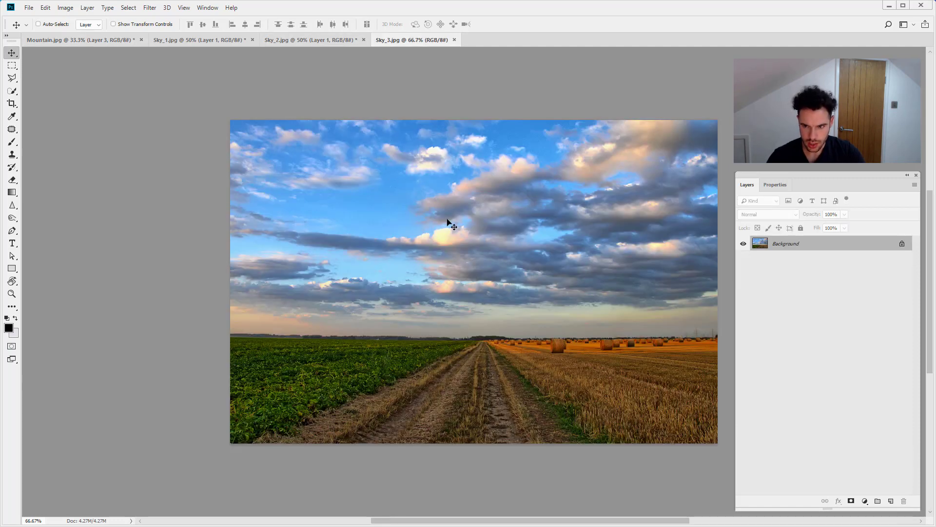
{"action": "left_click", "coordinate": [11, 67]}
{"action": "left_click_drag", "start_coordinate": [230, 120], "coordinate": [724, 328]}
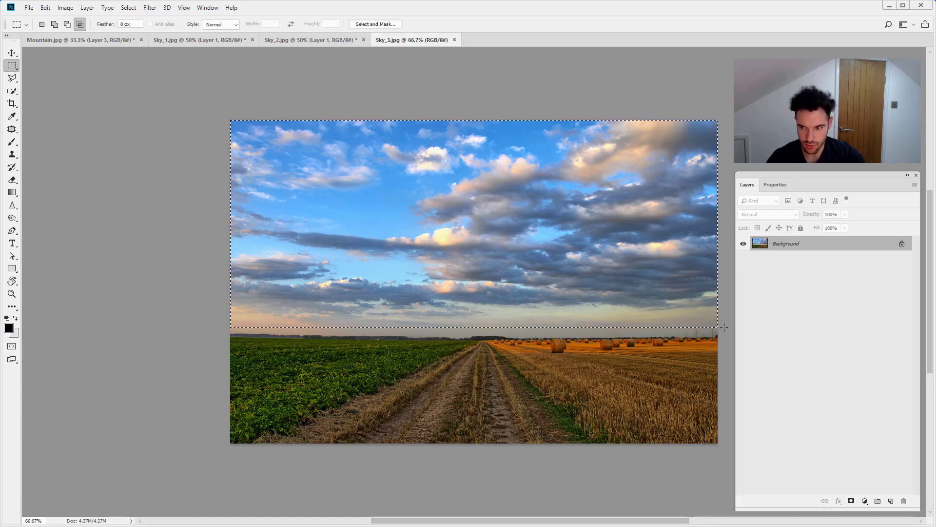
{"action": "key", "text": "ctrl+j"}
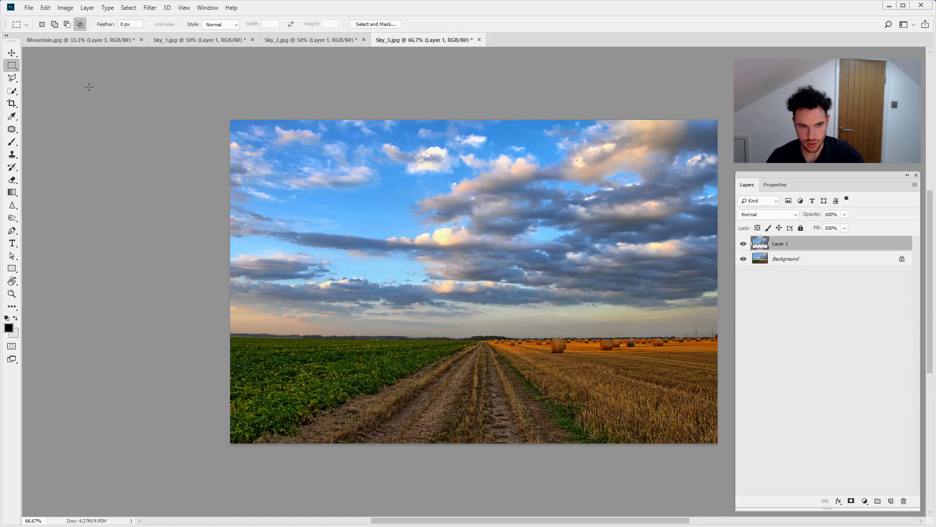
- Move the copied Sky_3 layer into Mountain.jpg, scale it to about 204.3% to span the photo's width, and shift it up above the ridge
{"action": "key", "text": "v"}
{"action": "left_click_drag", "start_coordinate": [391, 150], "coordinate": [151, 136]}
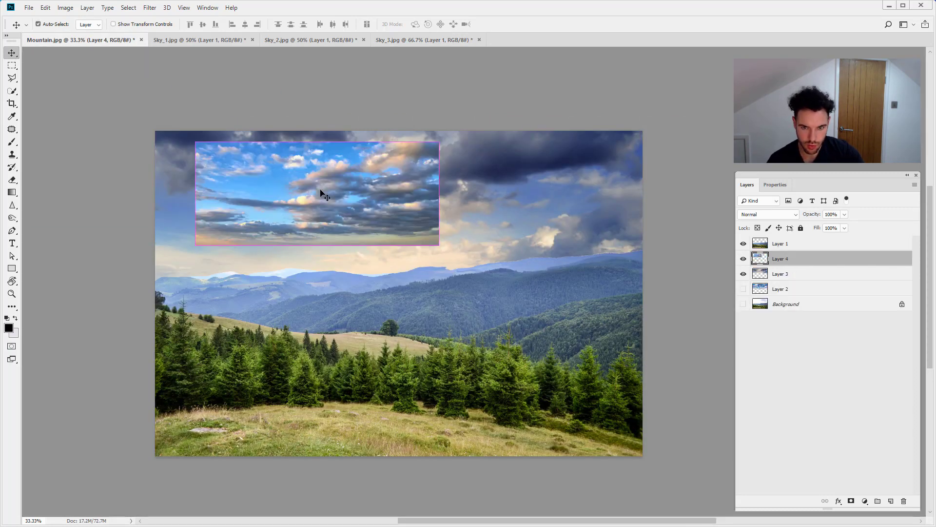
{"action": "key", "text": "ctrl+t"}
{"action": "left_click_drag", "start_coordinate": [439, 246], "coordinate": [610, 318]}
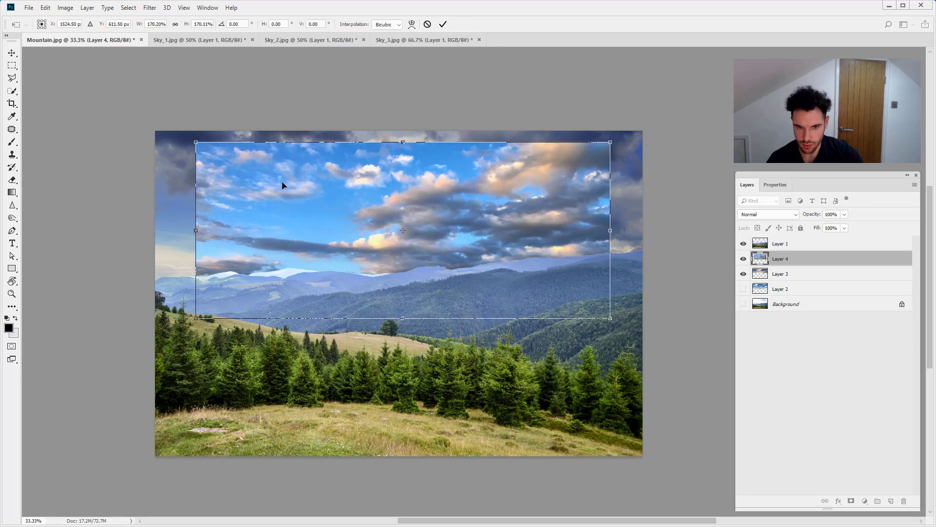
{"action": "left_click_drag", "start_coordinate": [192, 140], "coordinate": [149, 122]}
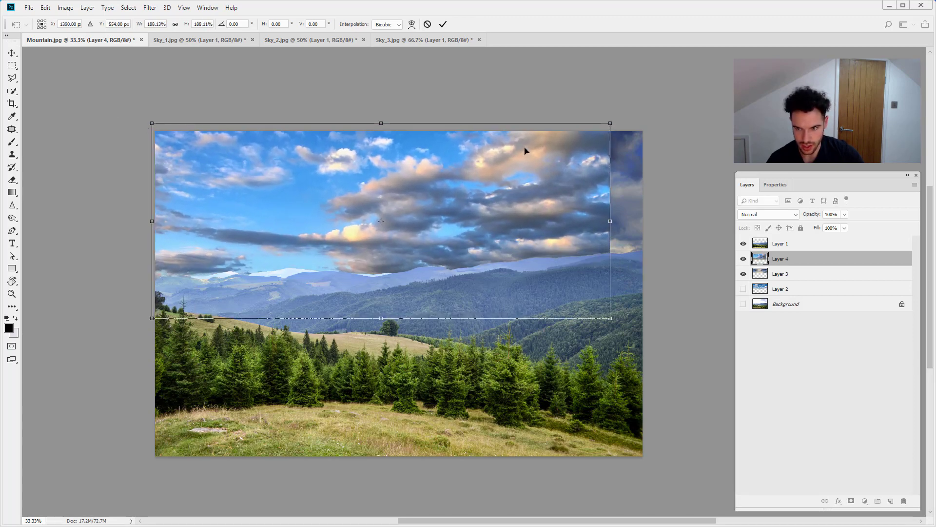
{"action": "left_click_drag", "start_coordinate": [610, 124], "coordinate": [650, 106]}
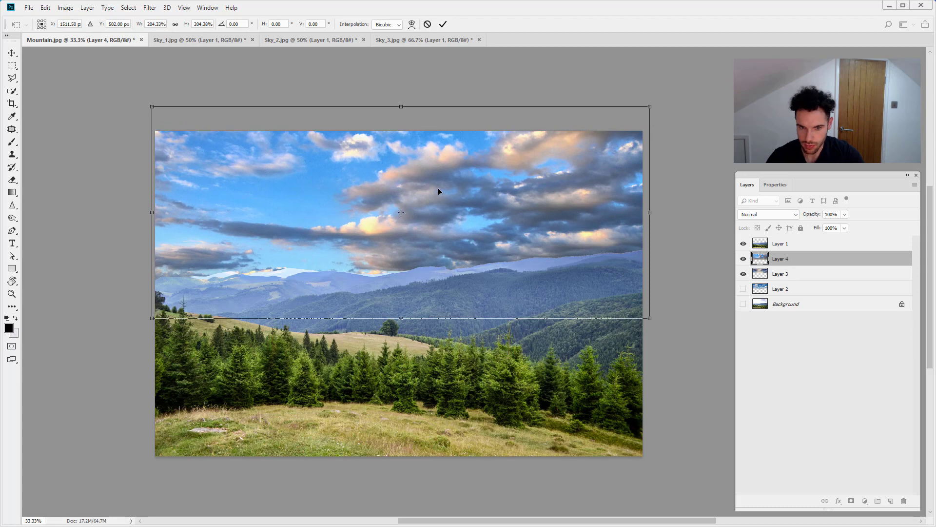
{"action": "left_click_drag", "start_coordinate": [438, 191], "coordinate": [441, 157]}
{"action": "key", "text": "Return"}
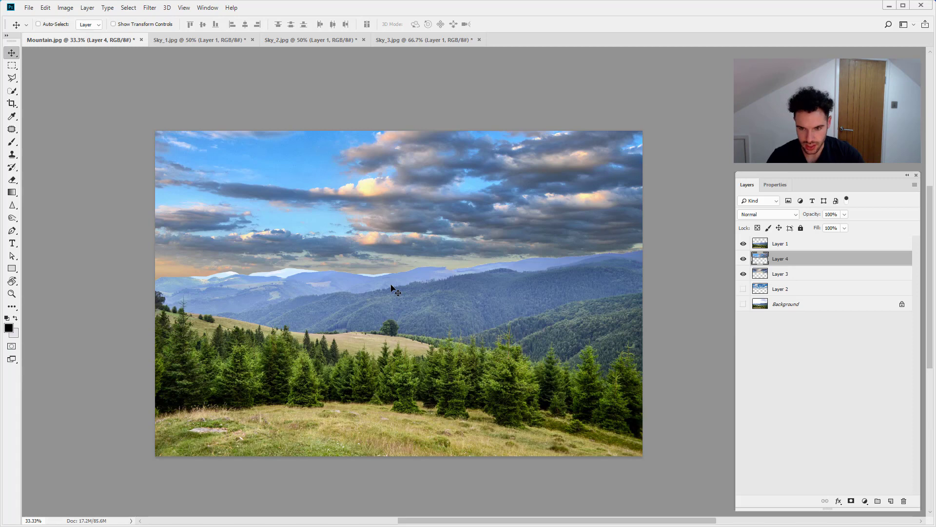
- Hide Layer 4 and Layer 3 to view the blue sky on its own, and delete that blue sky layer, Layer 2
{"action": "left_click", "coordinate": [743, 259]}
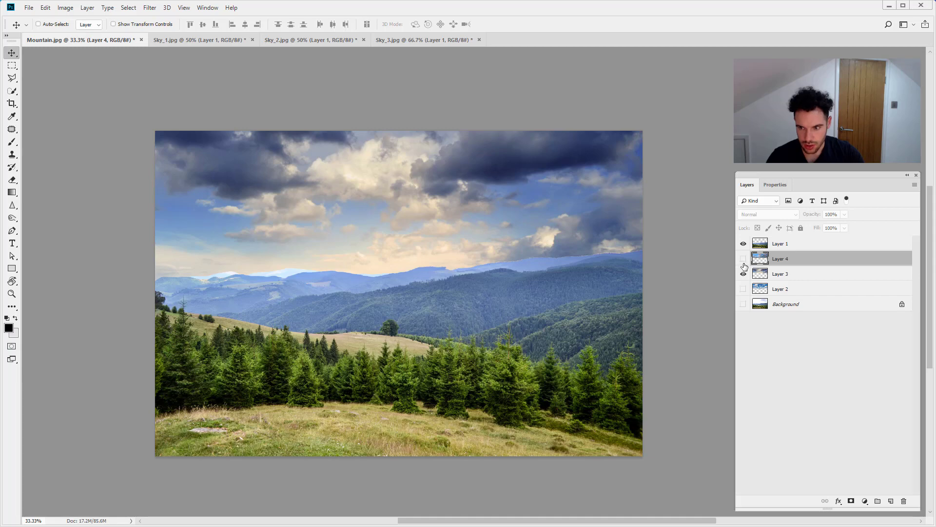
{"action": "left_click", "coordinate": [743, 274]}
{"action": "left_click", "coordinate": [743, 289]}
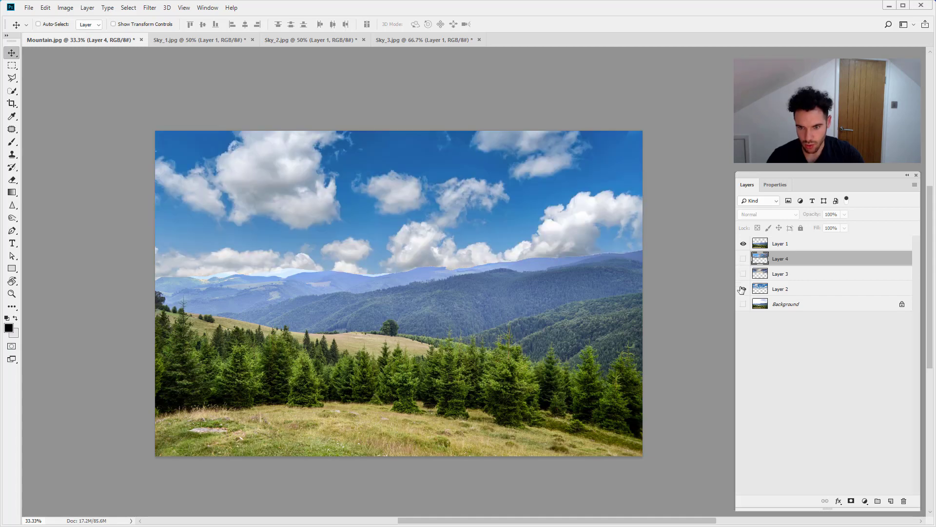
{"action": "left_click", "coordinate": [805, 290]}
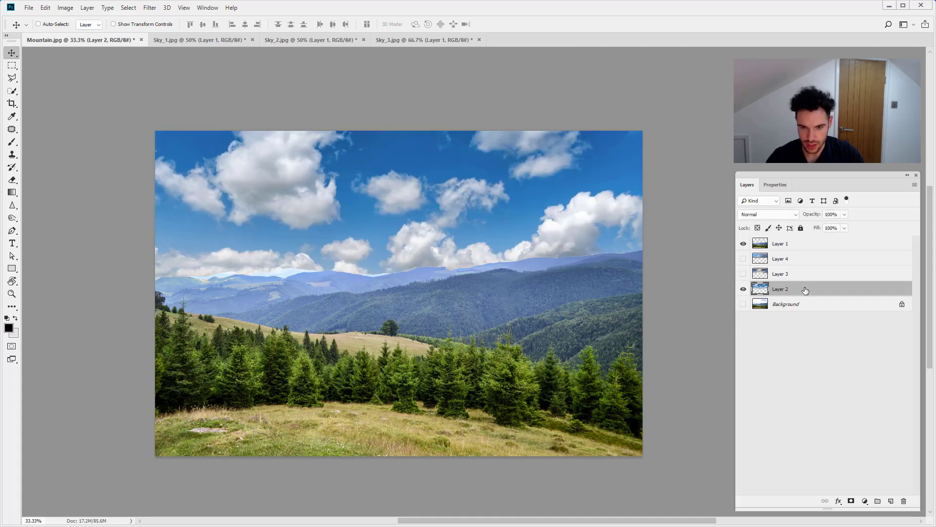
{"action": "key", "text": "Delete"}
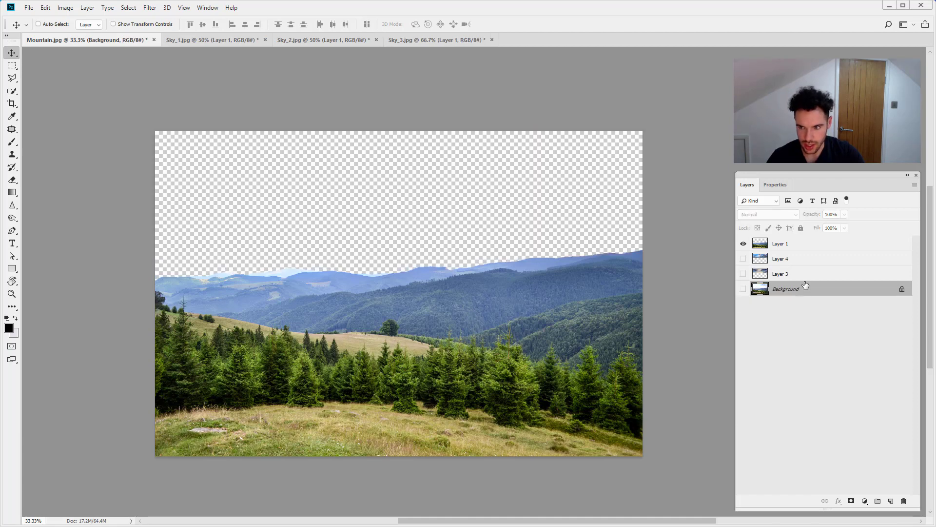
- Compare the Layer 4 and Layer 3 skies by toggling their visibility, and delete Layer 4, leaving Layer 3 shown
{"action": "left_click", "coordinate": [798, 273]}
{"action": "left_click", "coordinate": [794, 261]}
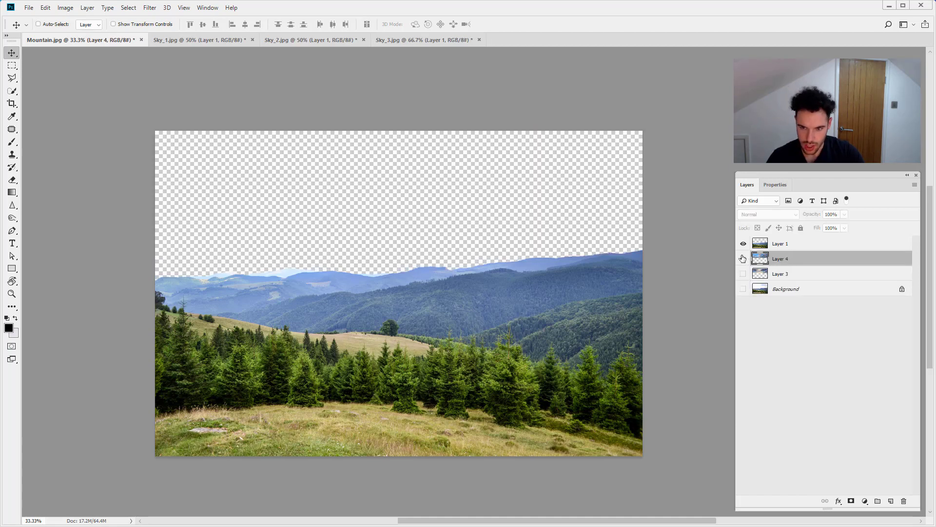
{"action": "left_click", "coordinate": [743, 258]}
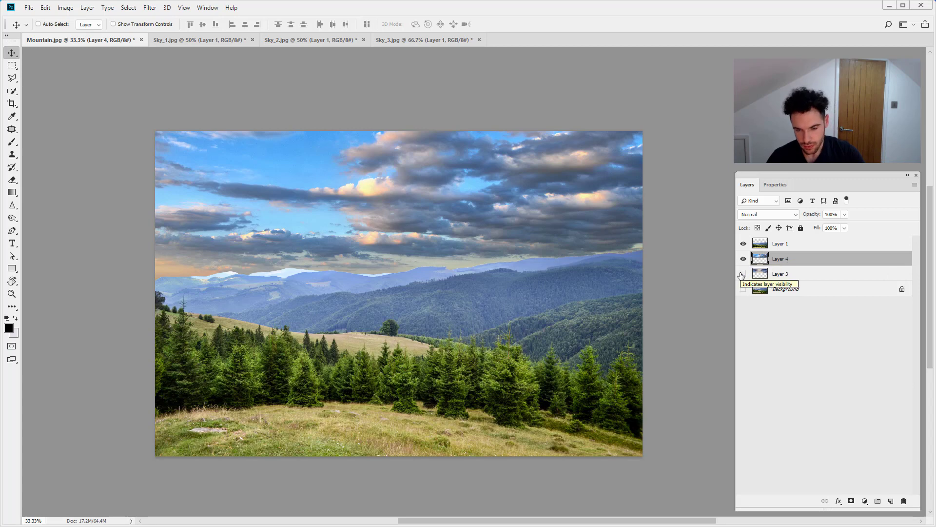
{"action": "left_click", "coordinate": [743, 259]}
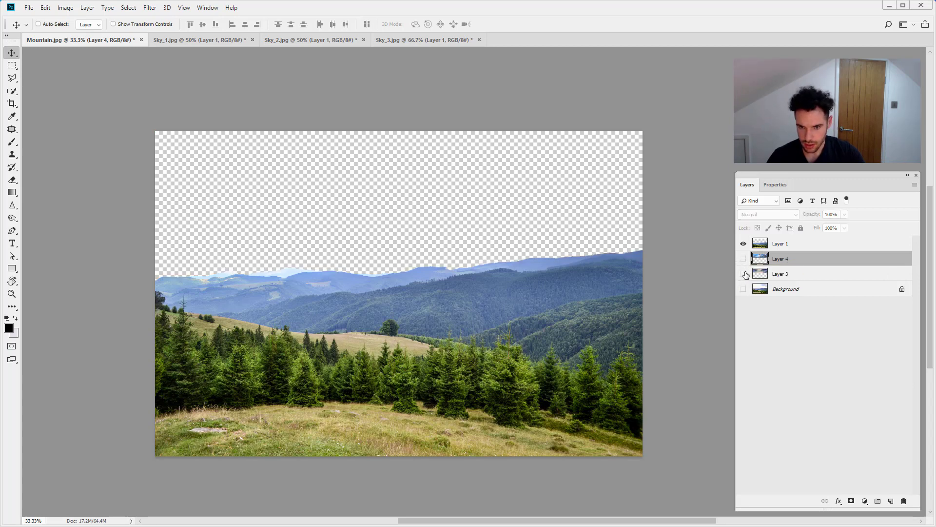
{"action": "left_click", "coordinate": [743, 273]}
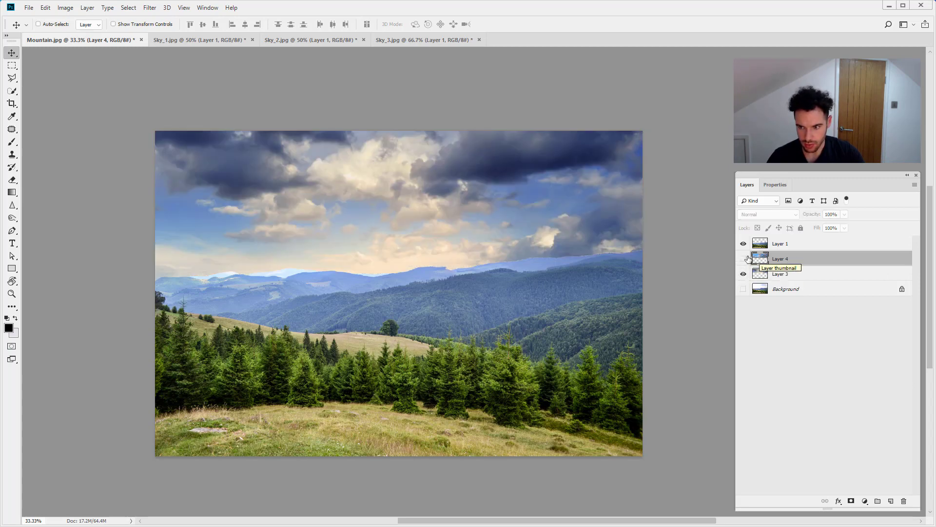
{"action": "left_click", "coordinate": [743, 259]}
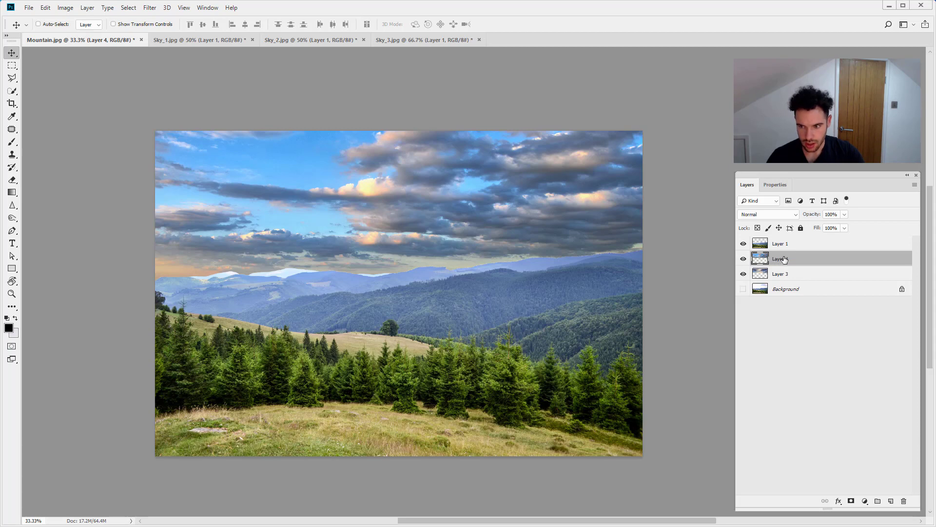
{"action": "left_click", "coordinate": [743, 258]}
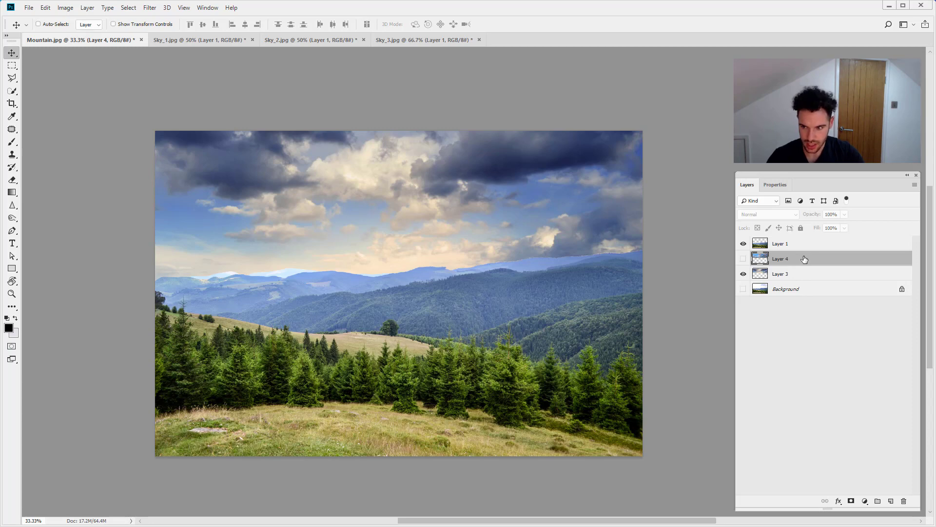
{"action": "key", "text": "Delete"}
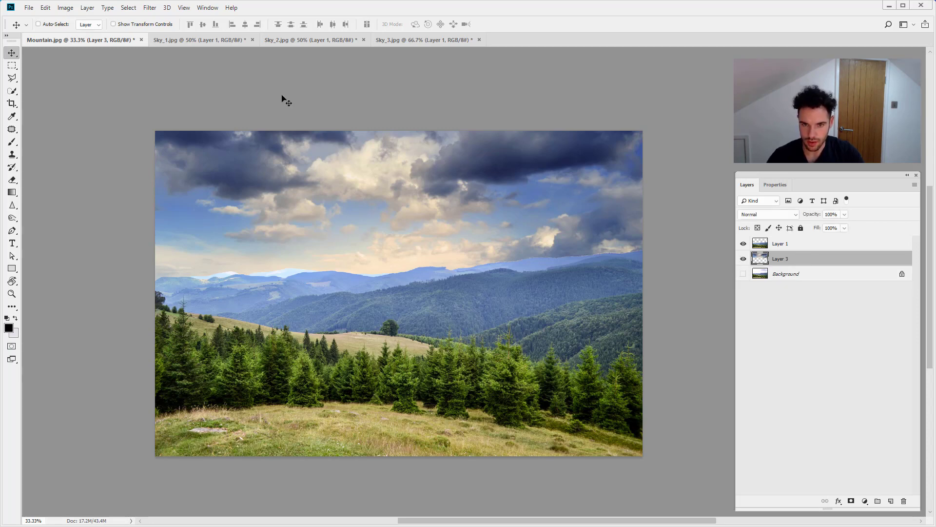
- Close Sky_1.jpg, Sky_2.jpg and Sky_3.jpg without saving their changes
{"action": "left_click", "coordinate": [218, 40]}
{"action": "left_click", "coordinate": [252, 40]}
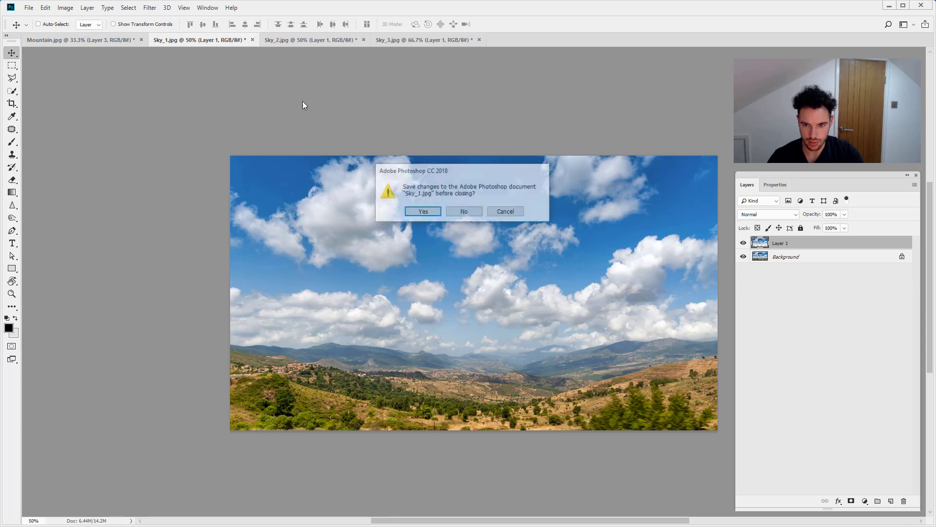
{"action": "left_click", "coordinate": [463, 213]}
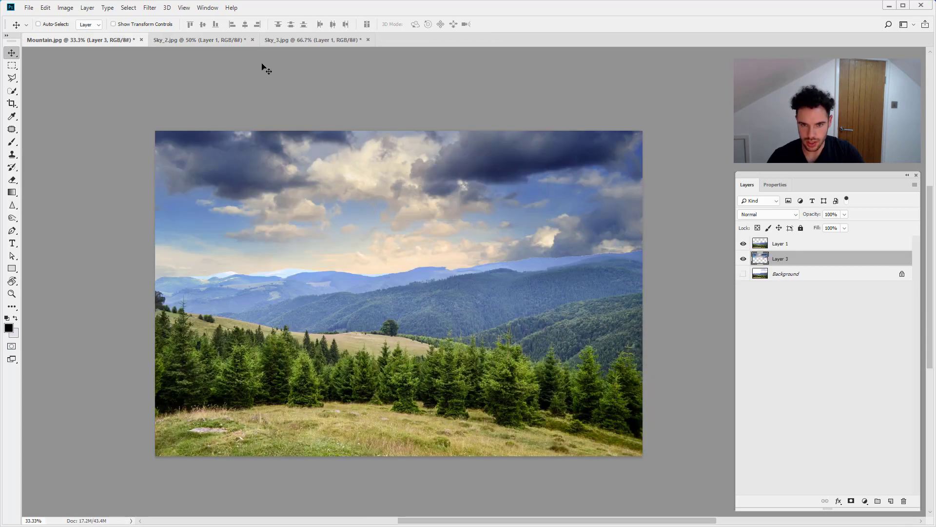
{"action": "left_click", "coordinate": [238, 39]}
{"action": "left_click", "coordinate": [253, 40]}
{"action": "left_click", "coordinate": [463, 211]}
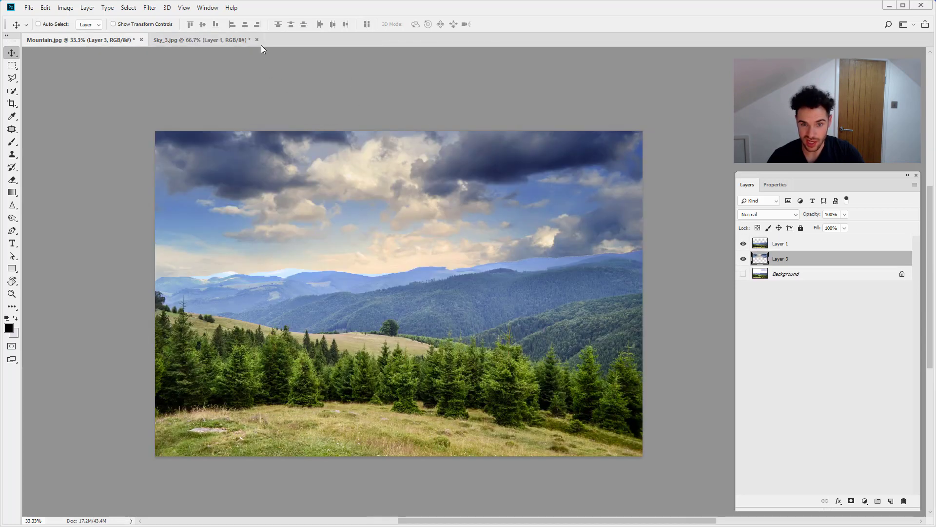
{"action": "left_click", "coordinate": [244, 40]}
{"action": "left_click", "coordinate": [258, 39]}
{"action": "left_click", "coordinate": [454, 212]}
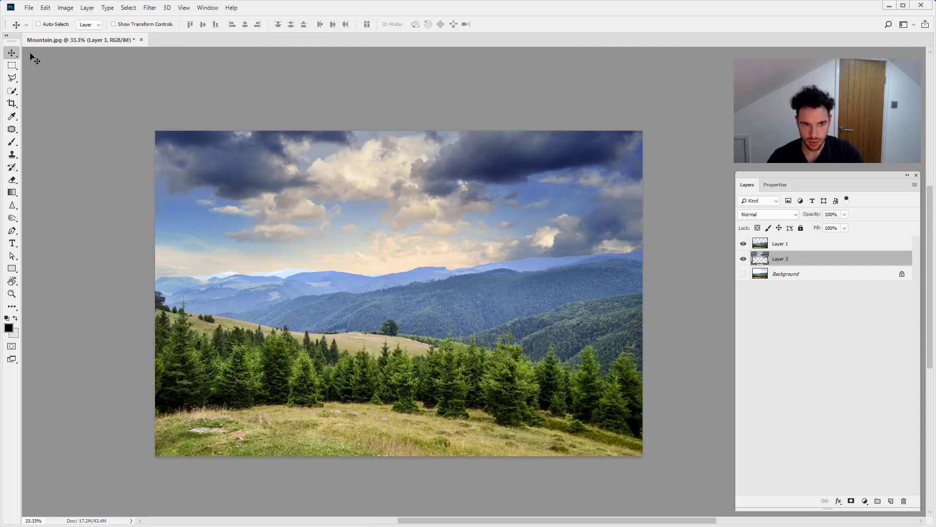
- Shift the Layer 3 sky slightly to the right behind the mountain cutout with the Move tool
{"action": "right_click", "coordinate": [13, 53]}
{"action": "key", "text": "Escape"}
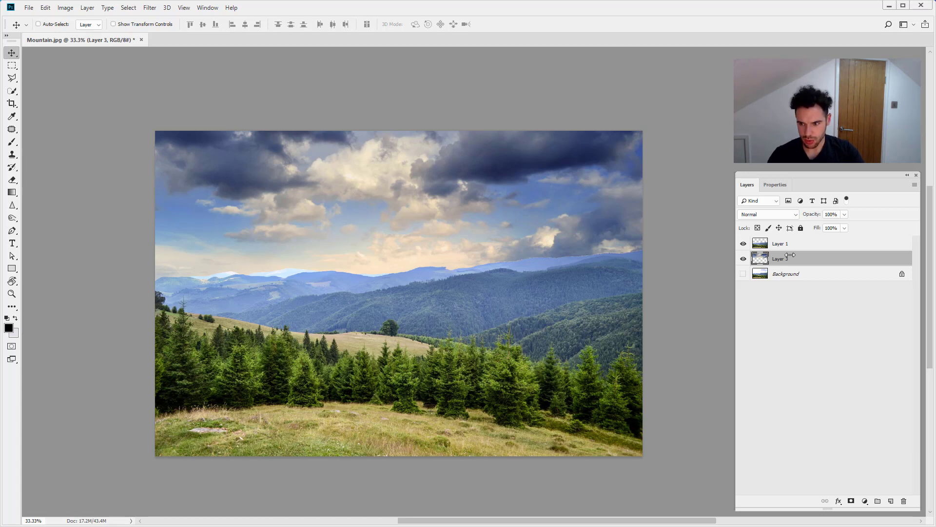
{"action": "mouse_move", "coordinate": [416, 221]}
{"action": "left_mouse_down"}
{"action": "mouse_move", "coordinate": [428, 202]}
{"action": "mouse_move", "coordinate": [418, 207]}
{"action": "mouse_move", "coordinate": [423, 215]}
{"action": "left_mouse_up"}
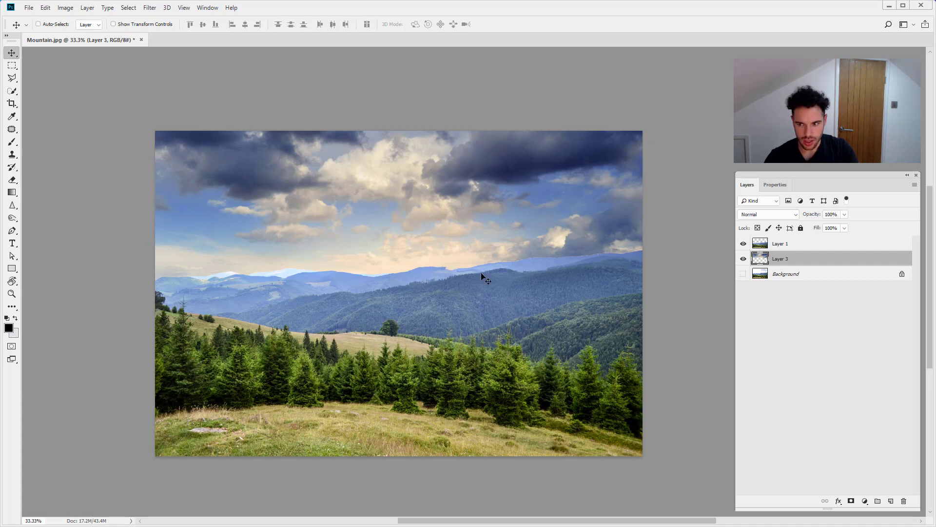
- Add a Levels adjustment layer directly above the sky layer and set its midtone value to 1.5
{"action": "left_click", "coordinate": [866, 502]}
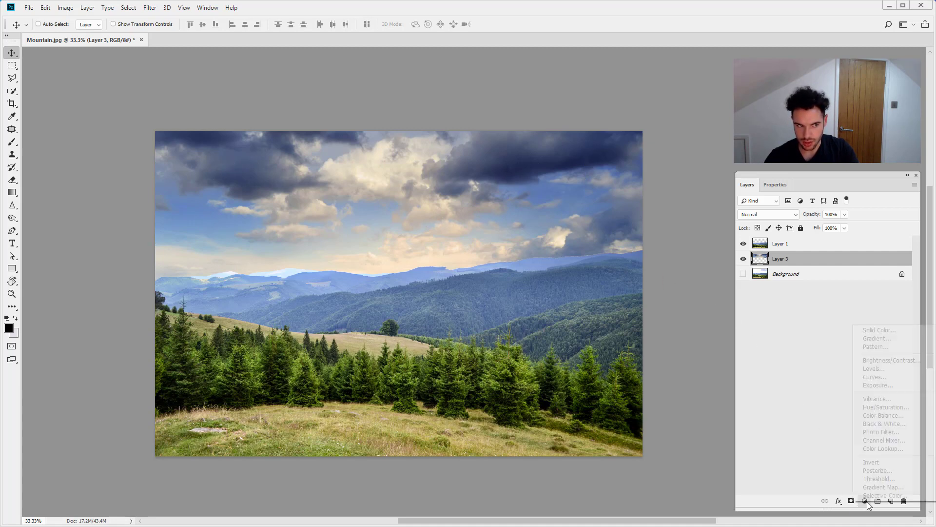
{"action": "left_click", "coordinate": [869, 370]}
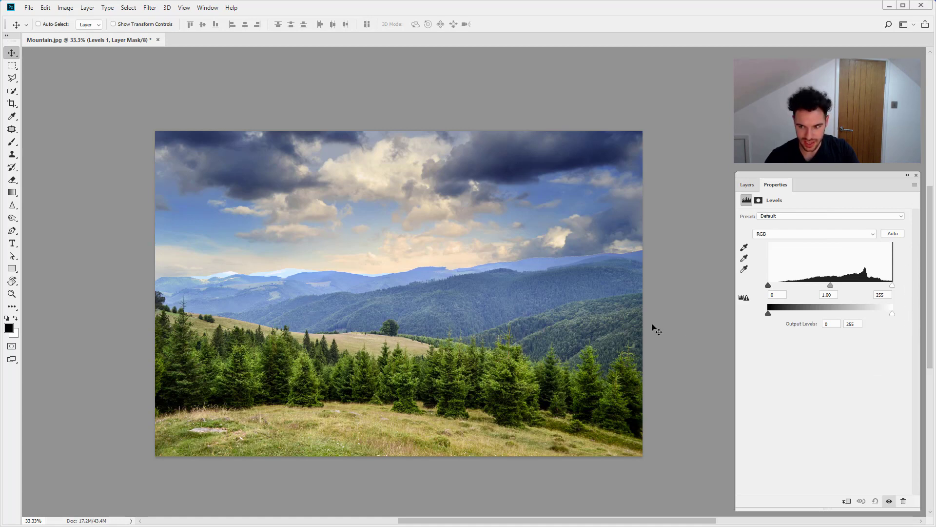
{"action": "left_click", "coordinate": [829, 294]}
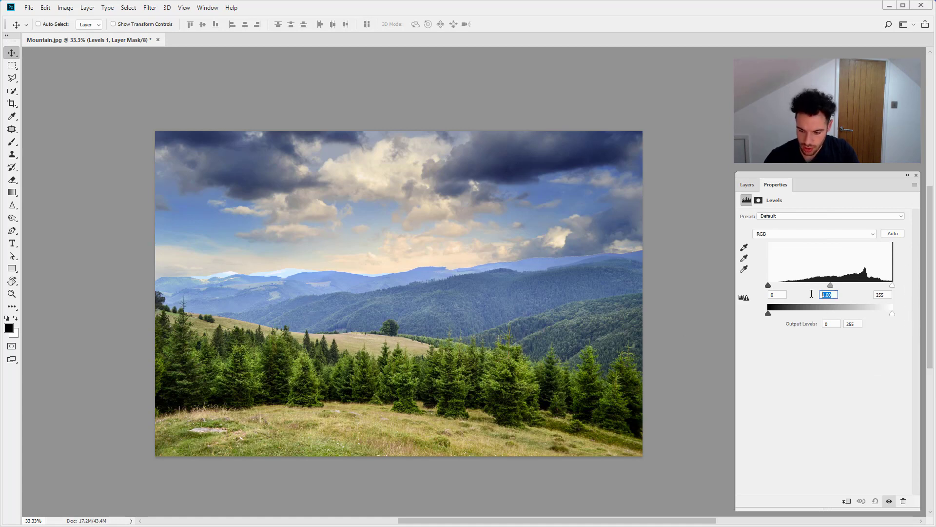
{"action": "type", "text": "1"}
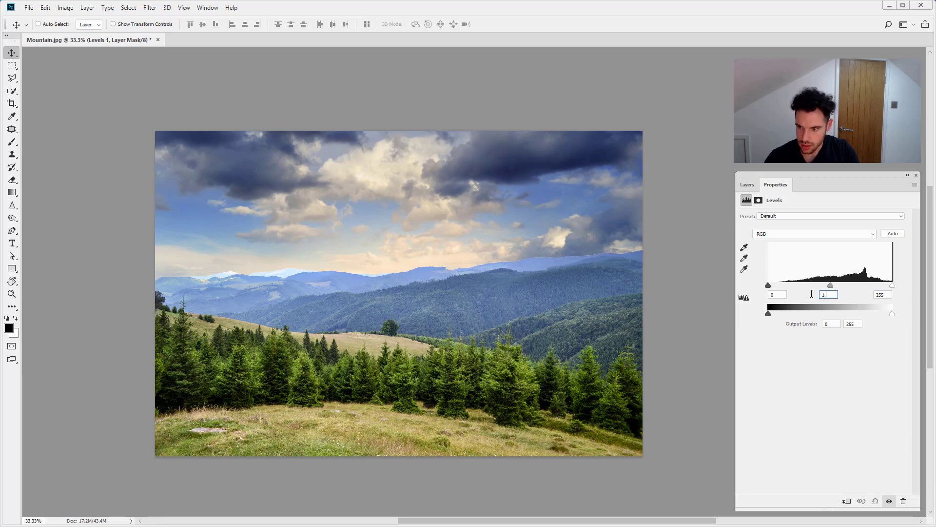
{"action": "type", "text": ".5"}
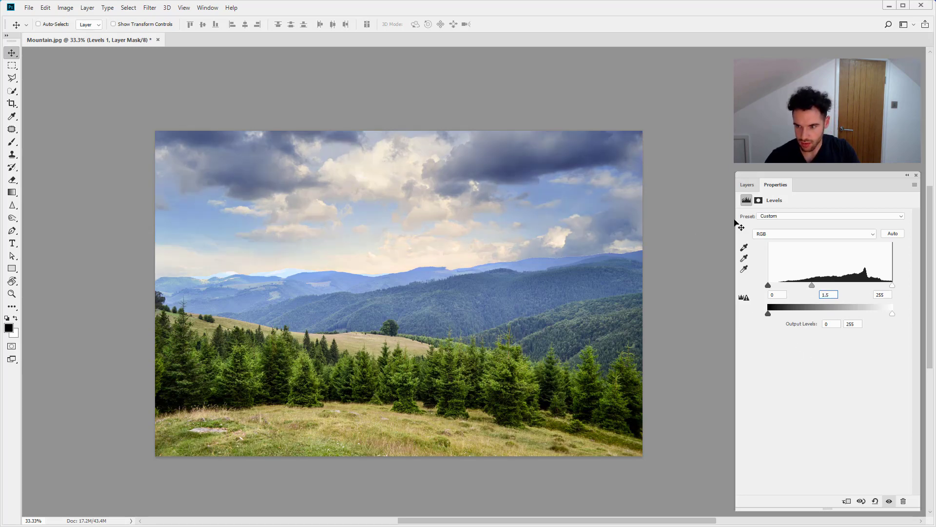
- Toggle the visibility of the Levels 1 adjustment layer to compare the sky with and without it
{"action": "left_click", "coordinate": [747, 185]}
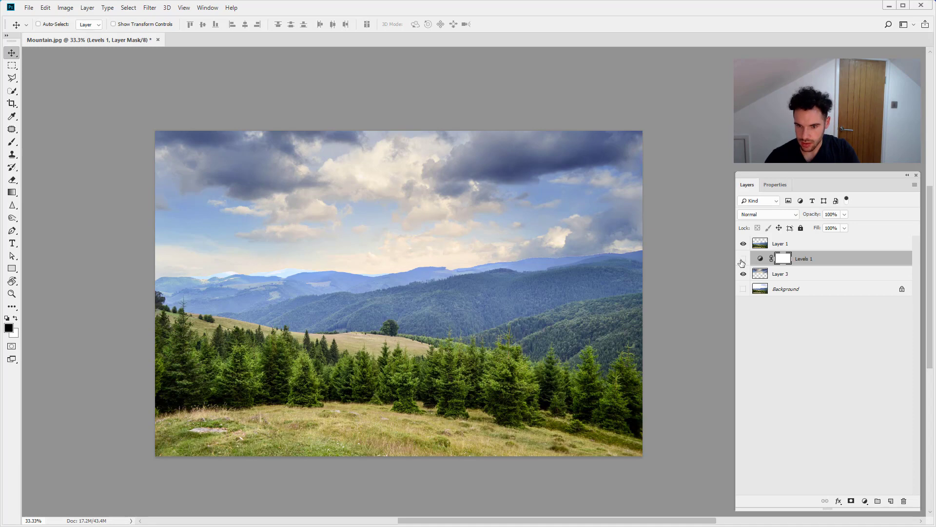
{"action": "left_click", "coordinate": [742, 260]}
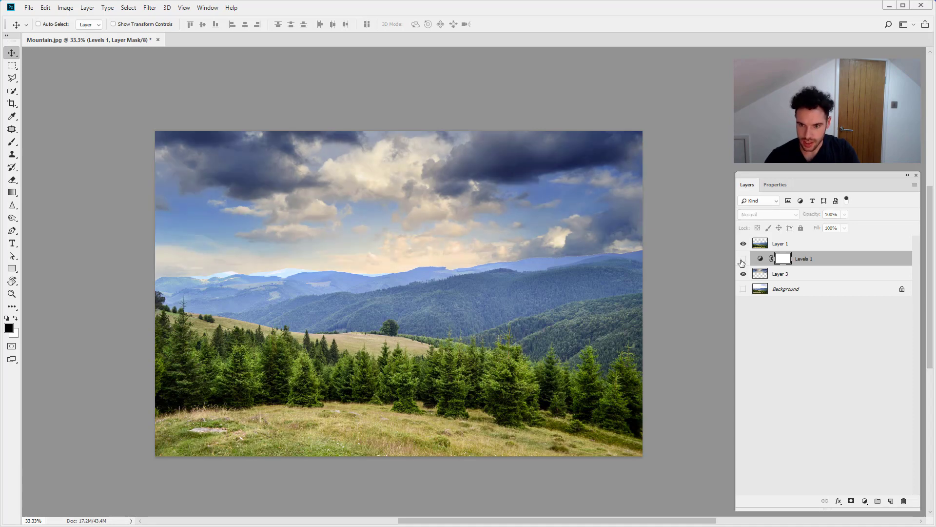
{"action": "left_click", "coordinate": [742, 259]}
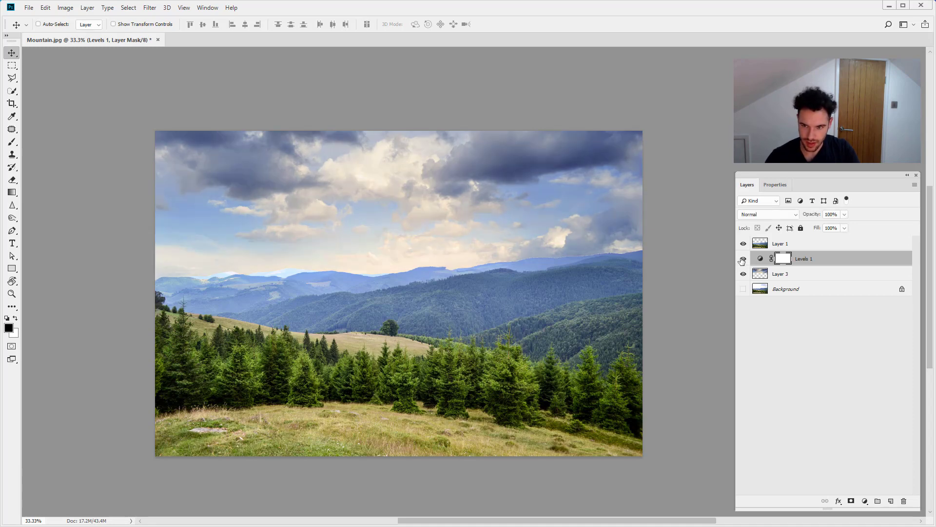
{"action": "left_click", "coordinate": [742, 260]}
{"action": "left_click", "coordinate": [742, 260]}
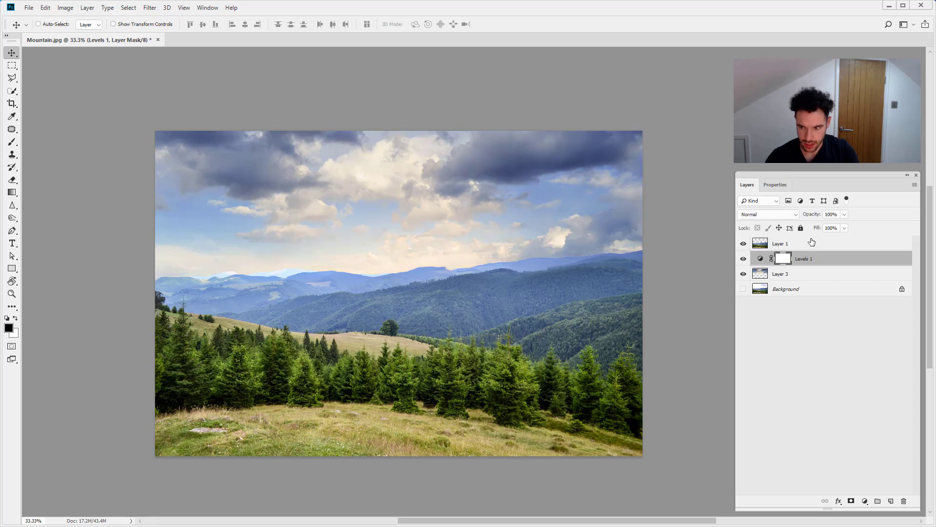
- Reopen the Levels 1 adjustment settings and set the white input level to 230
{"action": "double_click", "coordinate": [762, 260]}
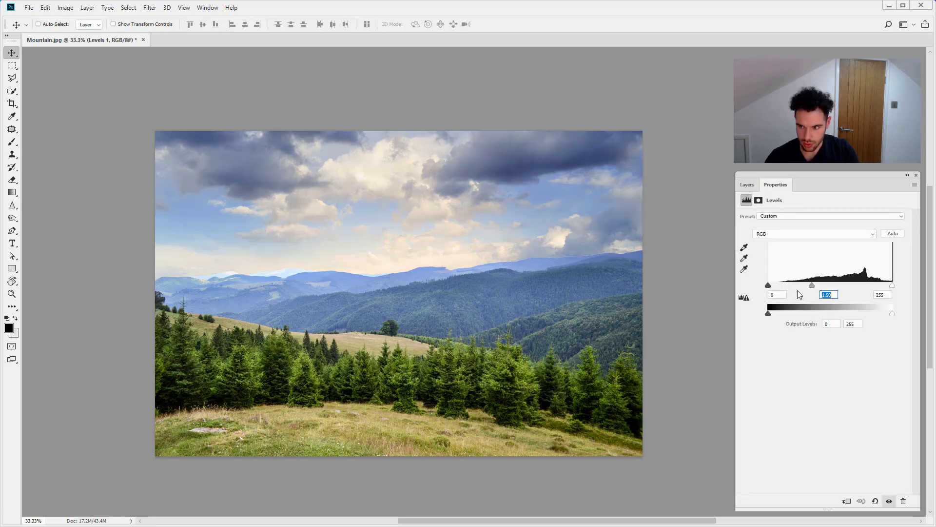
{"action": "left_click", "coordinate": [879, 294]}
{"action": "left_click_drag", "start_coordinate": [885, 294], "coordinate": [844, 294]}
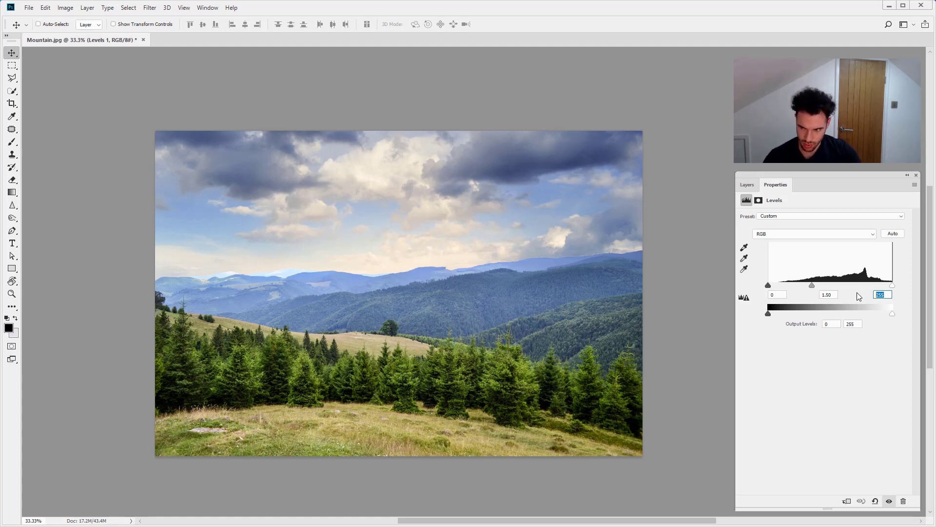
{"action": "left_click_drag", "start_coordinate": [892, 285], "coordinate": [873, 287]}
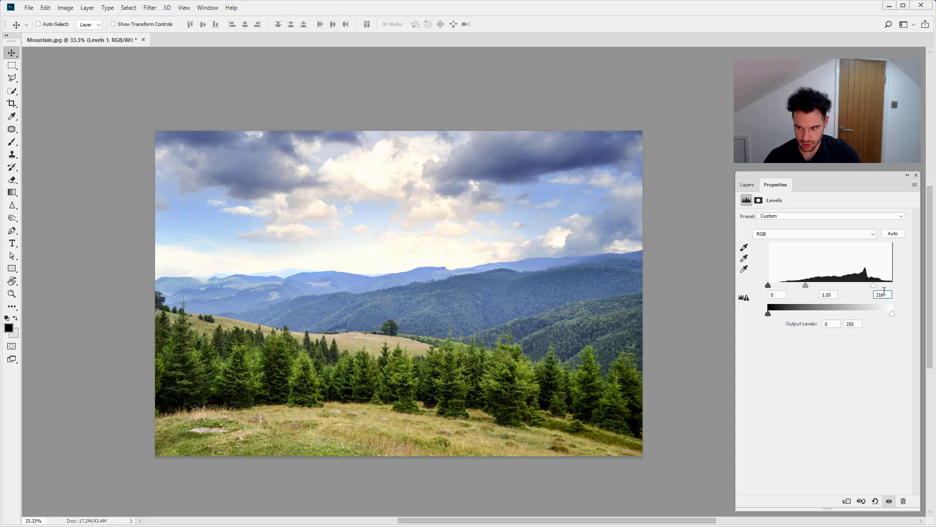
{"action": "type", "text": "230"}
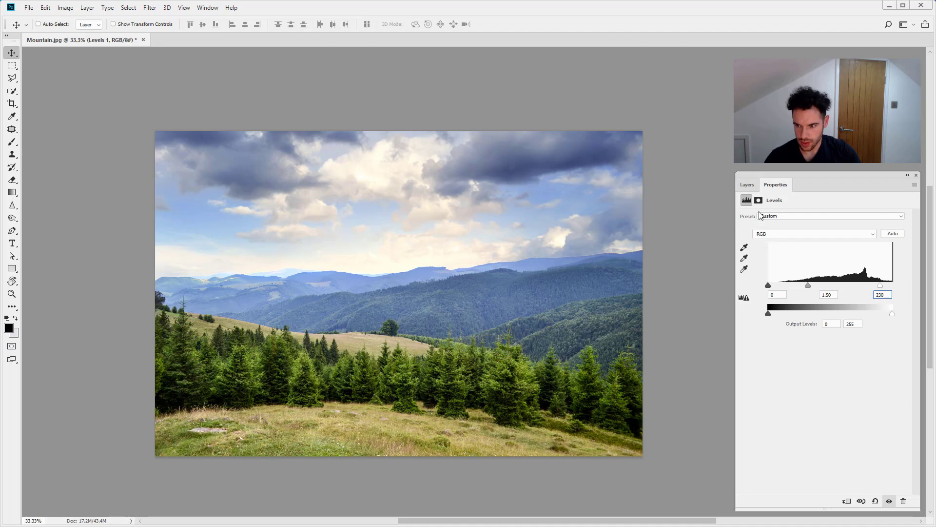
- Toggle the Levels 1 layer's visibility to compare the sky with and without the brighter highlights
{"action": "left_click", "coordinate": [748, 185]}
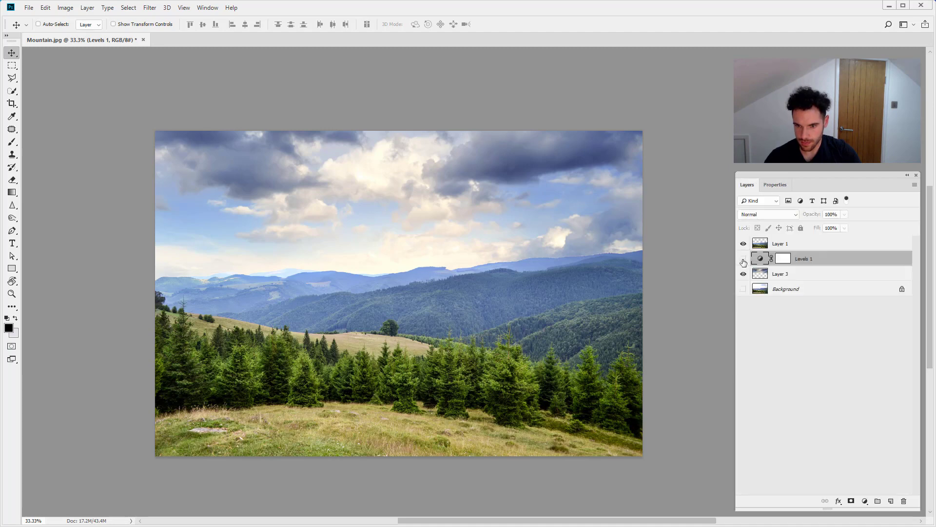
{"action": "left_click", "coordinate": [743, 260]}
{"action": "left_click", "coordinate": [743, 260]}
{"action": "left_click", "coordinate": [743, 260]}
{"action": "left_click", "coordinate": [743, 260]}
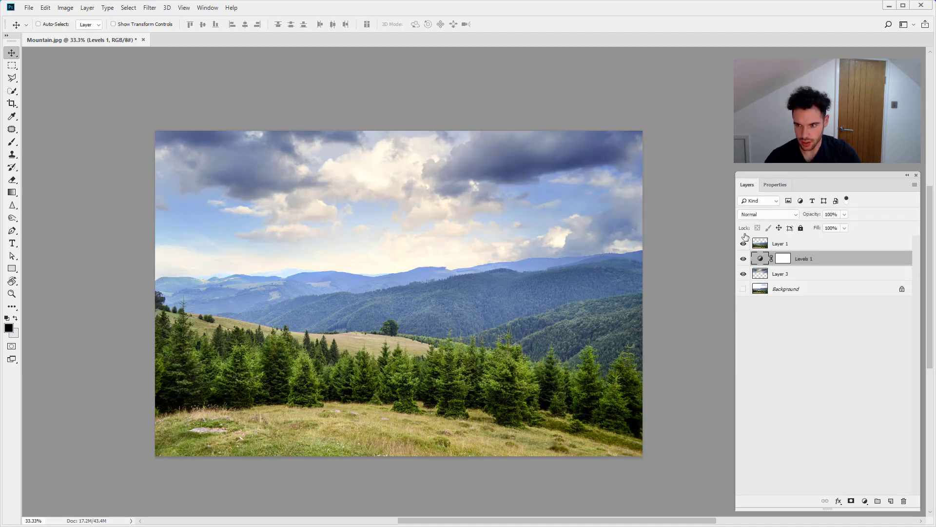
- Try different shadow input levels for the Levels 1 adjustment and set the black input level to 10
{"action": "left_click", "coordinate": [767, 185]}
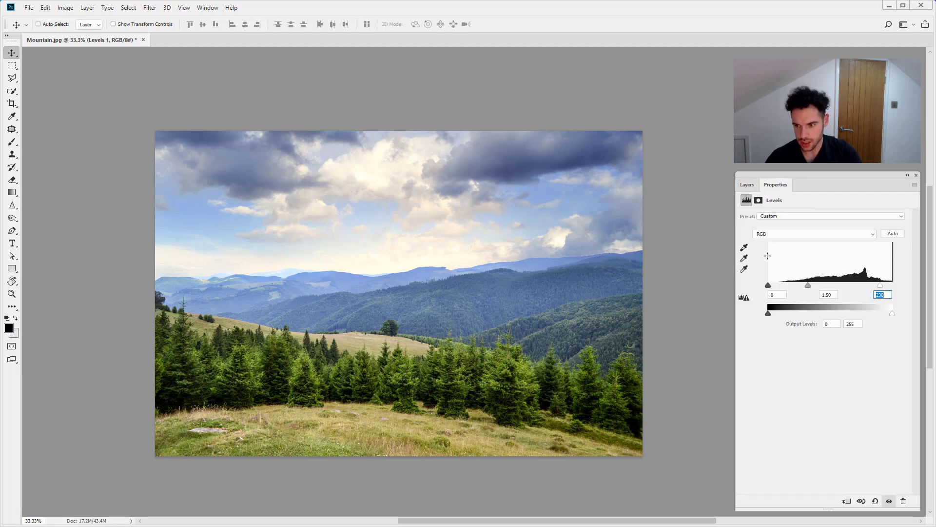
{"action": "left_click", "coordinate": [768, 285]}
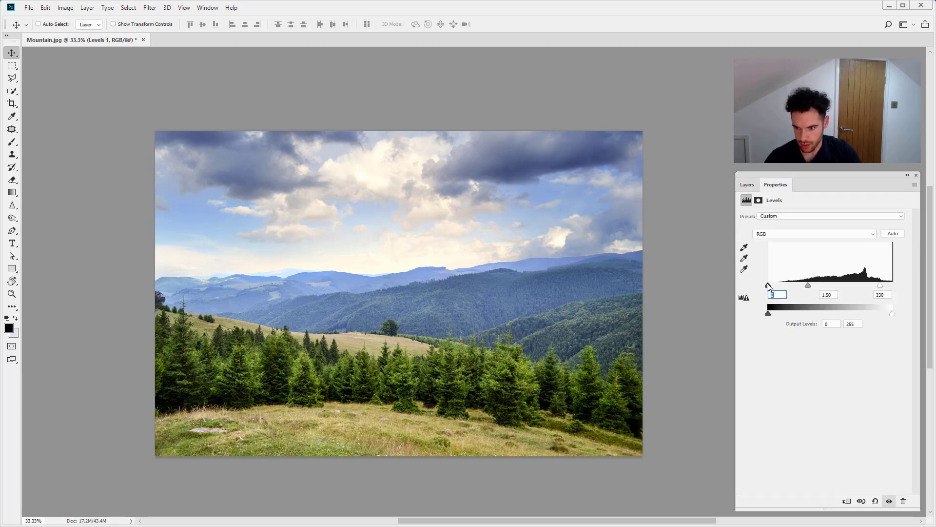
{"action": "mouse_move", "coordinate": [768, 284]}
{"action": "left_mouse_down"}
{"action": "mouse_move", "coordinate": [782, 285]}
{"action": "mouse_move", "coordinate": [767, 290]}
{"action": "left_mouse_up"}
{"action": "type", "text": "10"}
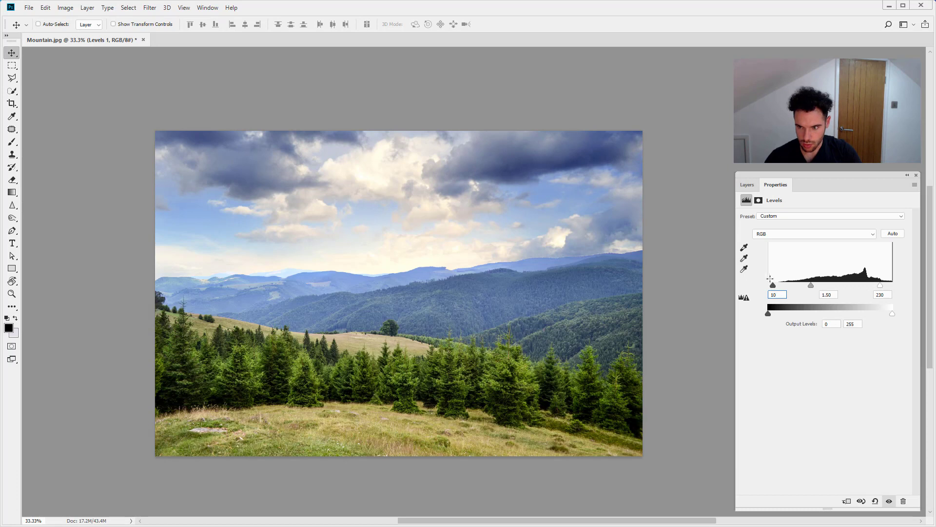
{"action": "mouse_move", "coordinate": [772, 285]}
{"action": "left_mouse_down"}
{"action": "mouse_move", "coordinate": [785, 289]}
{"action": "mouse_move", "coordinate": [759, 288]}
{"action": "left_mouse_up"}
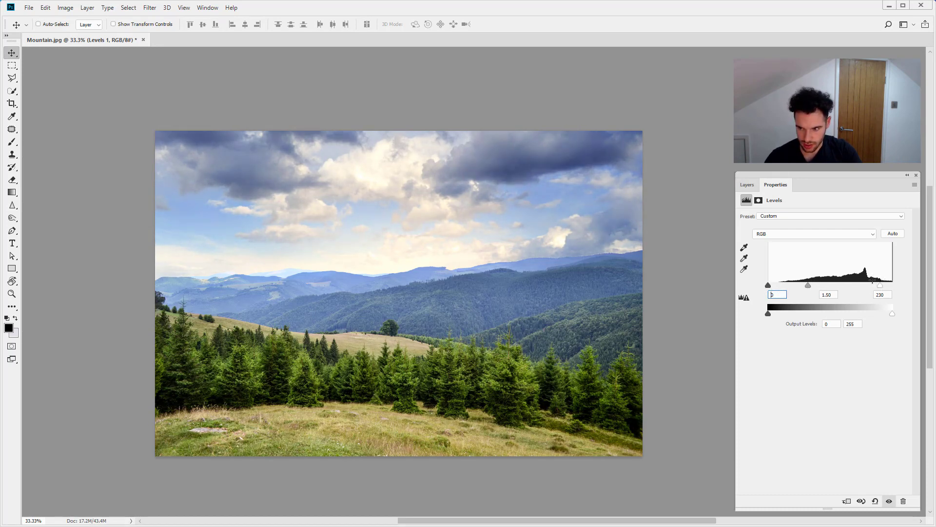
{"action": "left_click_drag", "start_coordinate": [769, 285], "coordinate": [776, 287]}
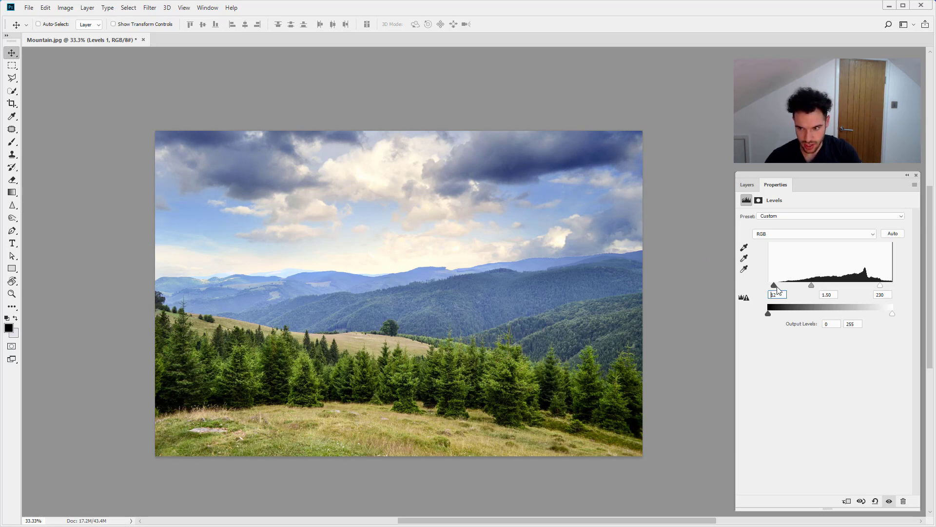
{"action": "left_click_drag", "start_coordinate": [774, 285], "coordinate": [759, 288]}
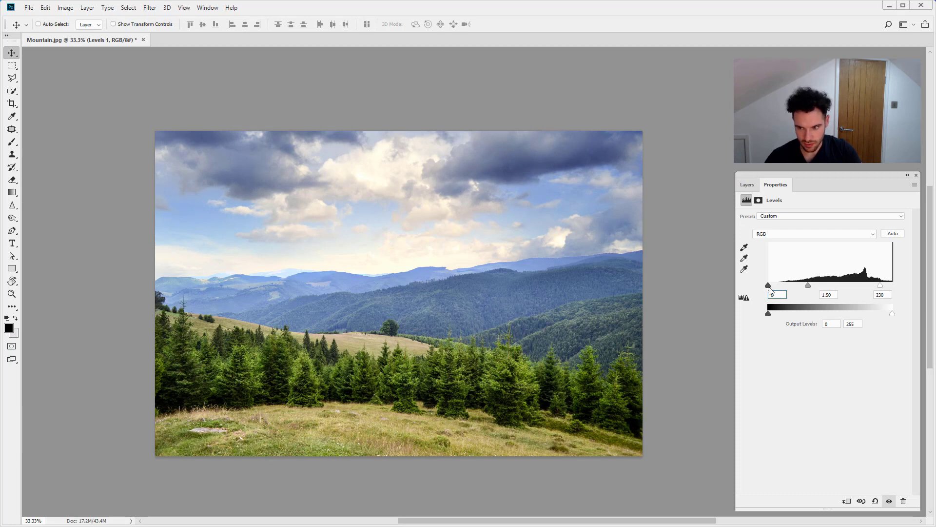
{"action": "type", "text": "0"}
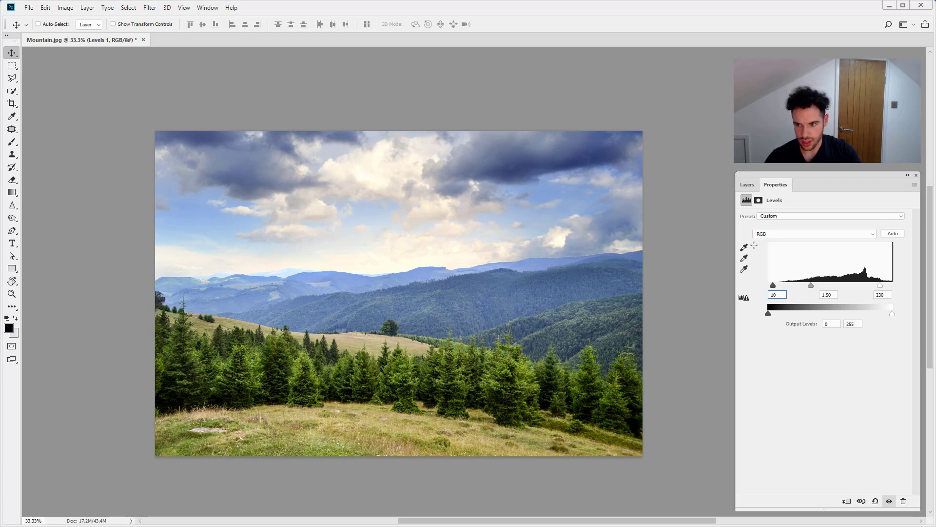
- Hide and reshow the Levels 1 adjustment layer to compare the sky before and after the full correction
{"action": "left_click", "coordinate": [747, 184]}
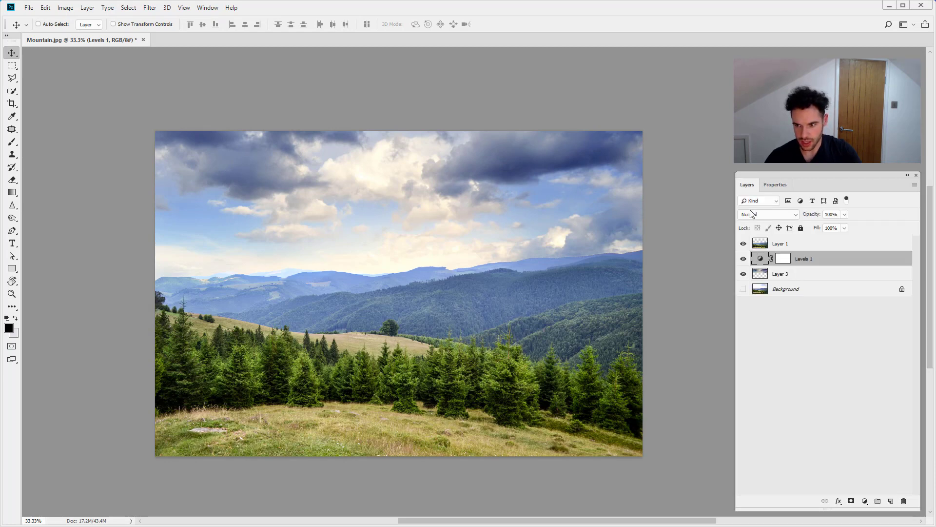
{"action": "left_click", "coordinate": [744, 259]}
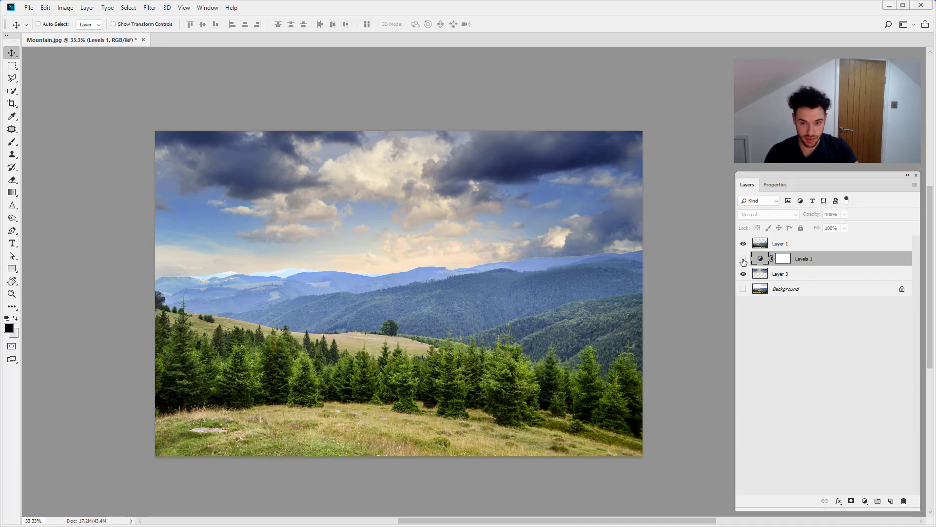
{"action": "left_click", "coordinate": [743, 260]}
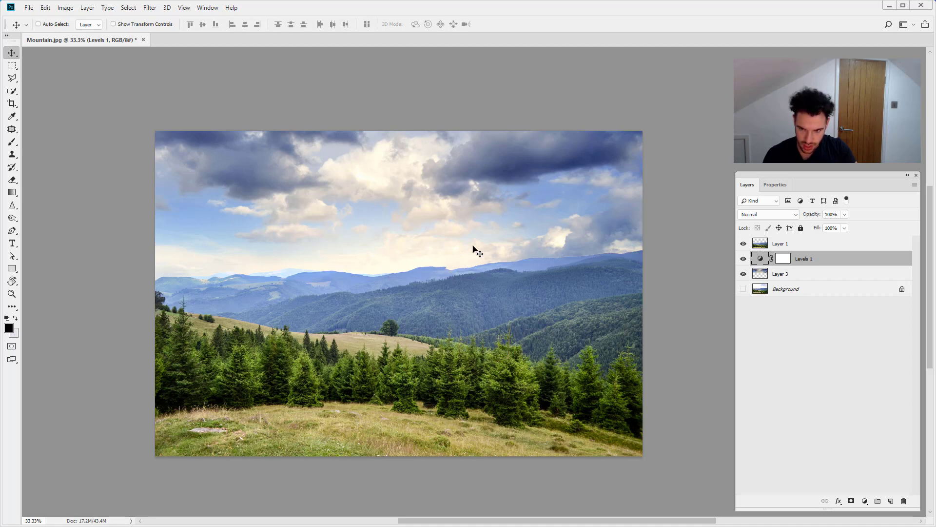
- Add a Brightness/Contrast adjustment layer directly above Levels 1 and set its brightness to 5
{"action": "left_click", "coordinate": [805, 324]}
{"action": "left_click", "coordinate": [828, 261]}
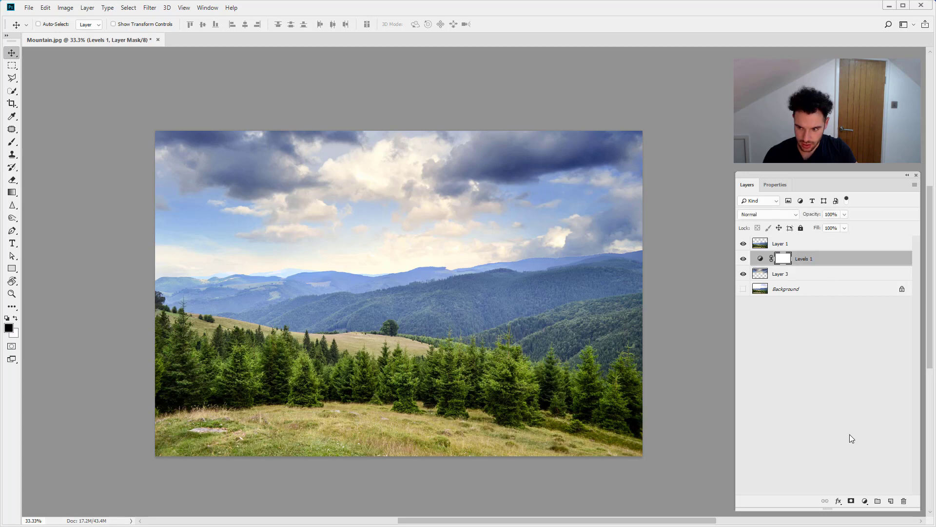
{"action": "left_click", "coordinate": [870, 500]}
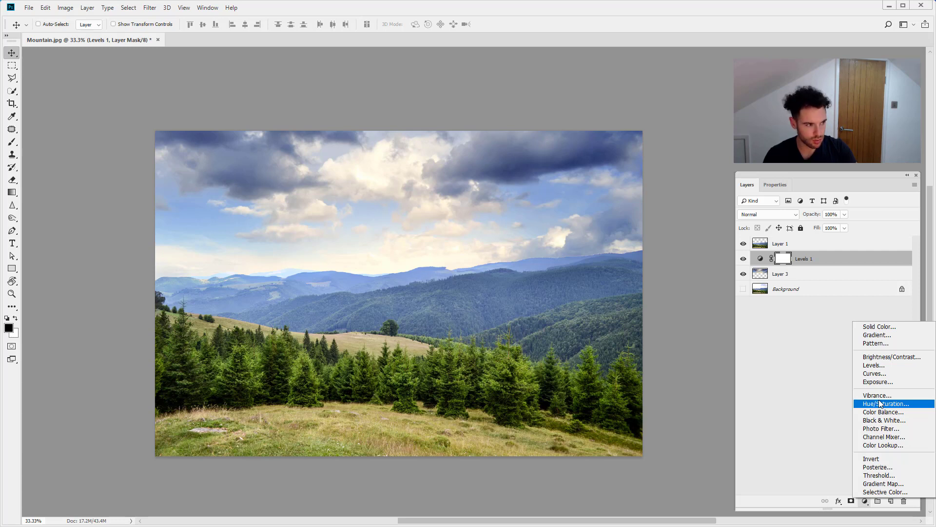
{"action": "left_click", "coordinate": [879, 357]}
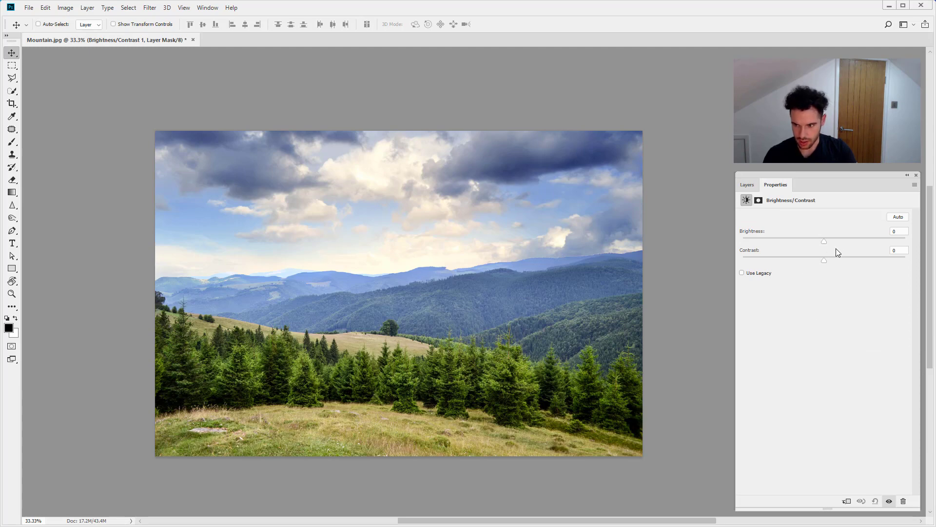
{"action": "mouse_move", "coordinate": [824, 242]}
{"action": "left_mouse_down"}
{"action": "mouse_move", "coordinate": [884, 242]}
{"action": "mouse_move", "coordinate": [821, 247]}
{"action": "left_mouse_up"}
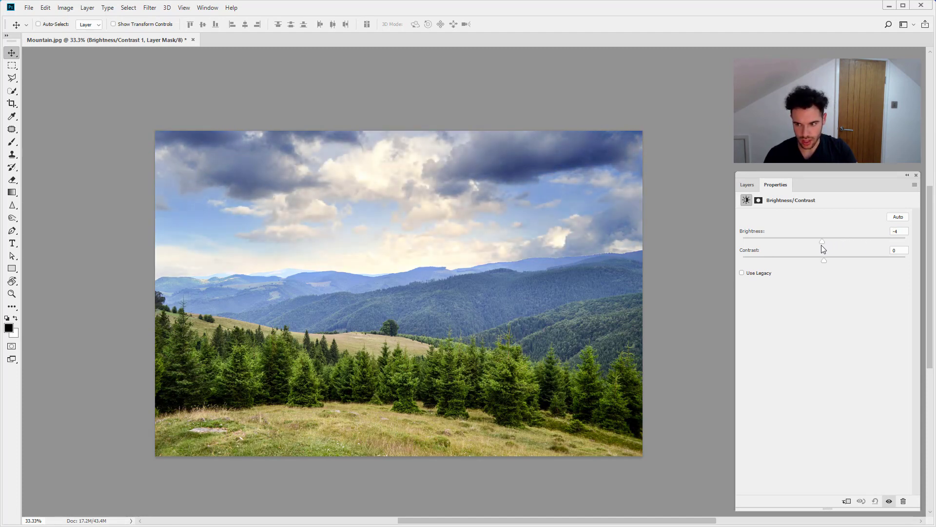
{"action": "left_click", "coordinate": [892, 232]}
{"action": "type", "text": "5"}
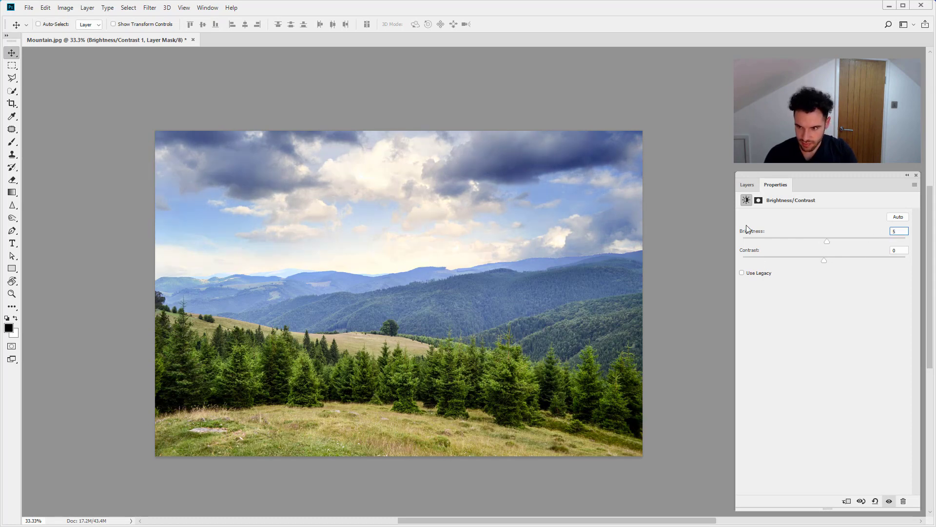
- Toggle the visibility of the Brightness/Contrast 1 layer to compare the sky with and without it
{"action": "left_click", "coordinate": [749, 184]}
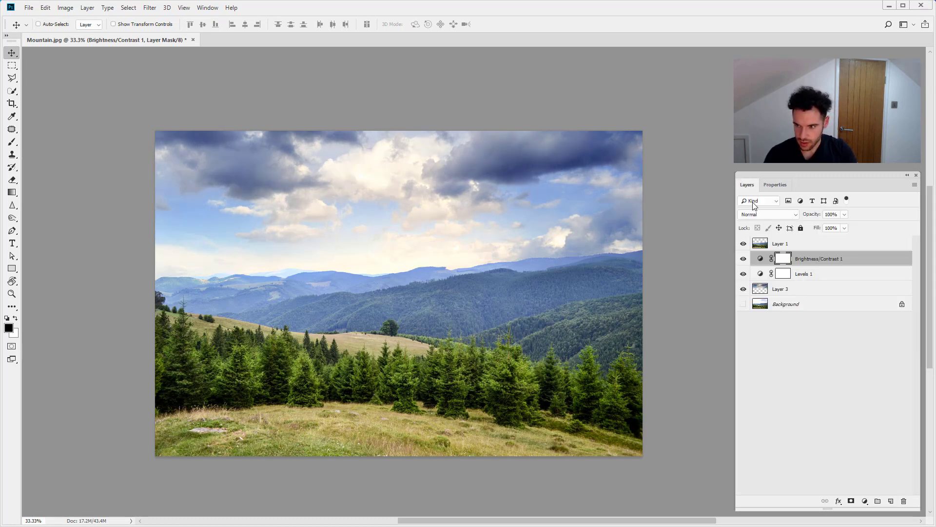
{"action": "left_click", "coordinate": [743, 259]}
{"action": "left_click", "coordinate": [744, 260]}
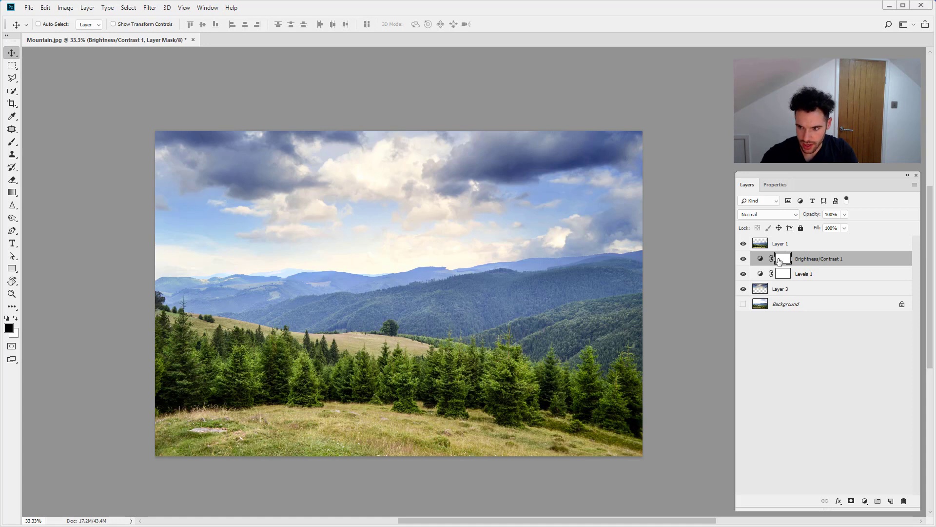
- Draw a linear black-to-transparent gradient on the Brightness/Contrast 1 mask, from the upper sky down towards the horizon
{"action": "left_click", "coordinate": [10, 194]}
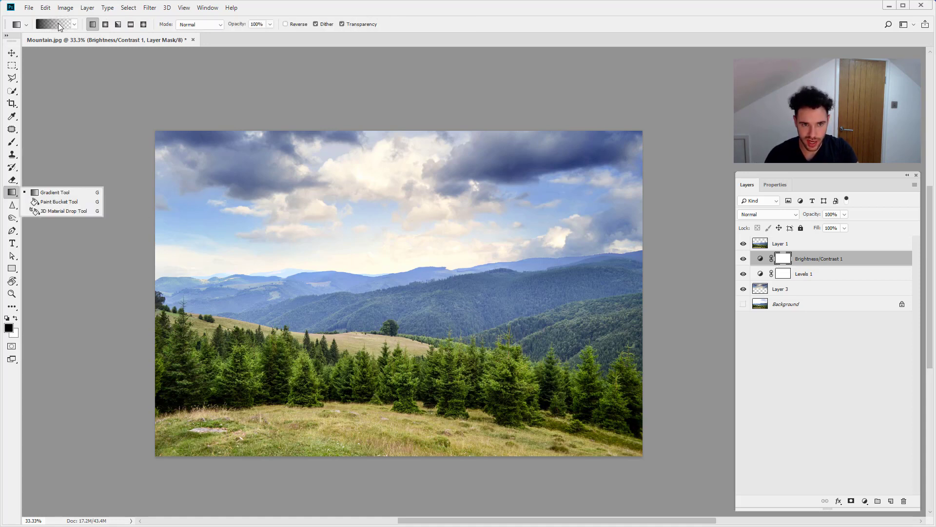
{"action": "left_click", "coordinate": [16, 319]}
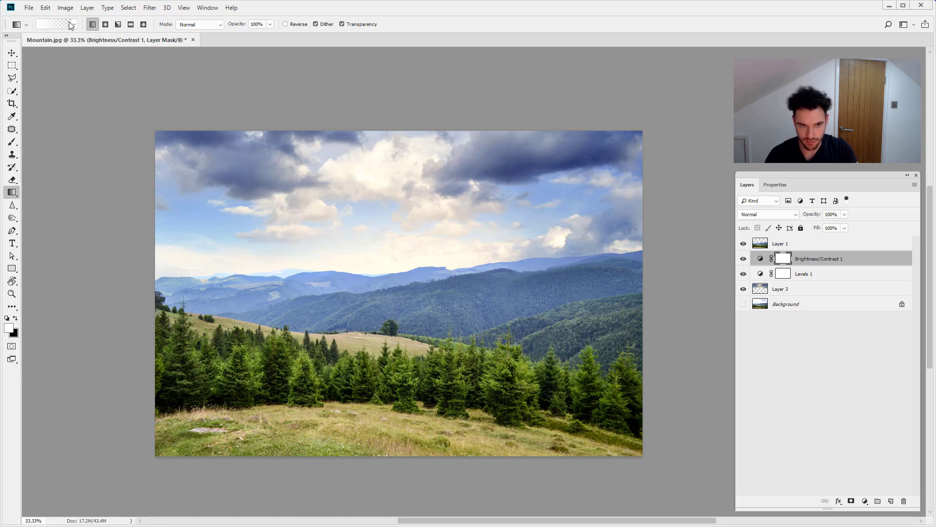
{"action": "left_click", "coordinate": [15, 320]}
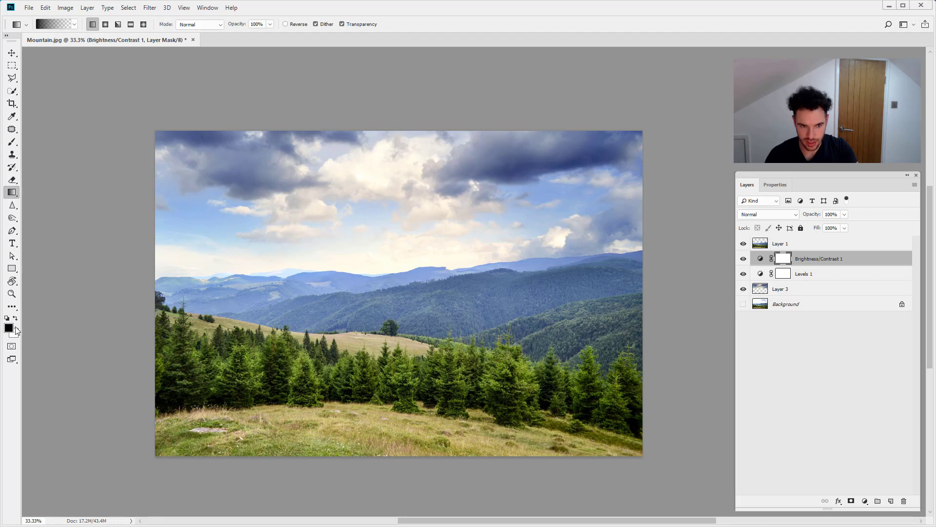
{"action": "left_click", "coordinate": [75, 24]}
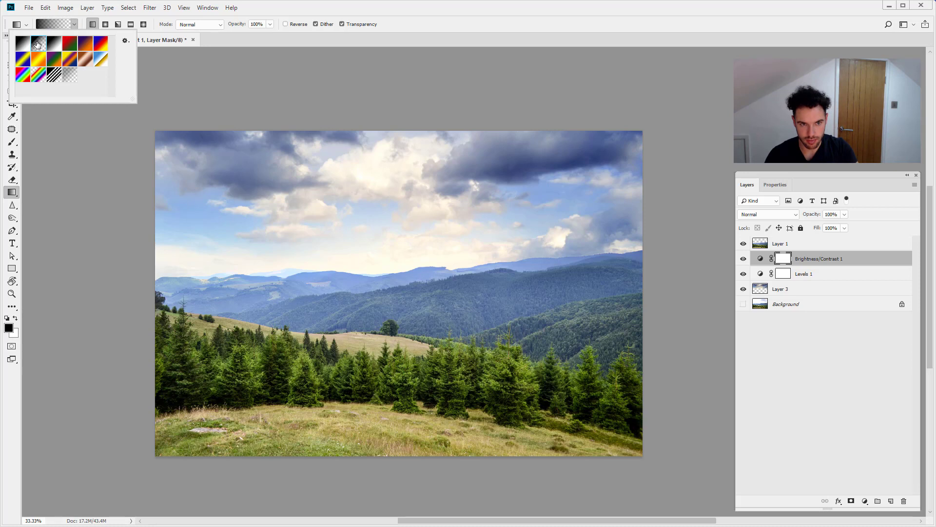
{"action": "double_click", "coordinate": [37, 45]}
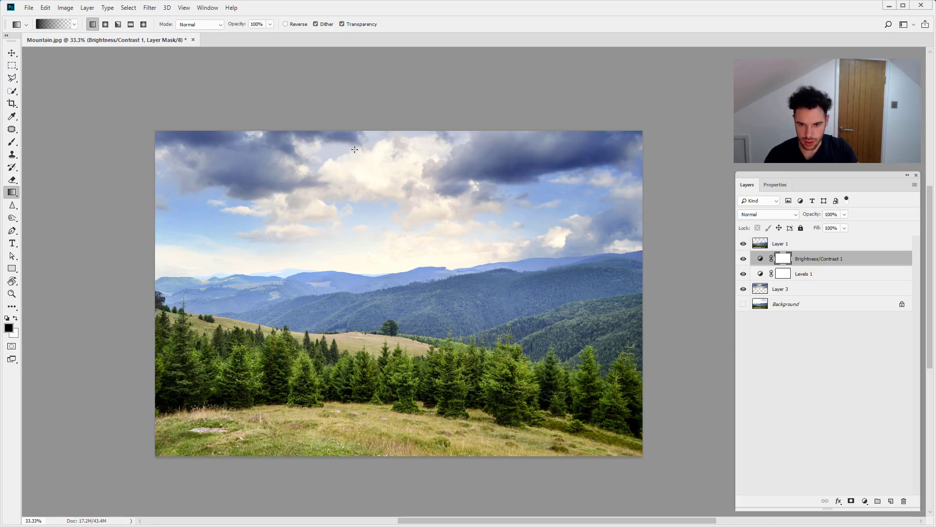
{"action": "left_click_drag", "start_coordinate": [356, 162], "coordinate": [360, 199]}
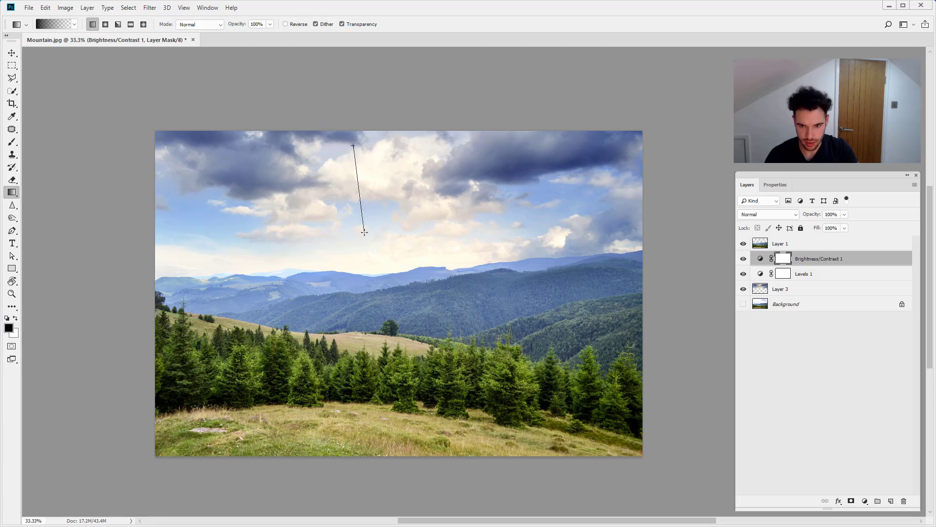
{"action": "left_click_drag", "start_coordinate": [366, 244], "coordinate": [360, 245]}
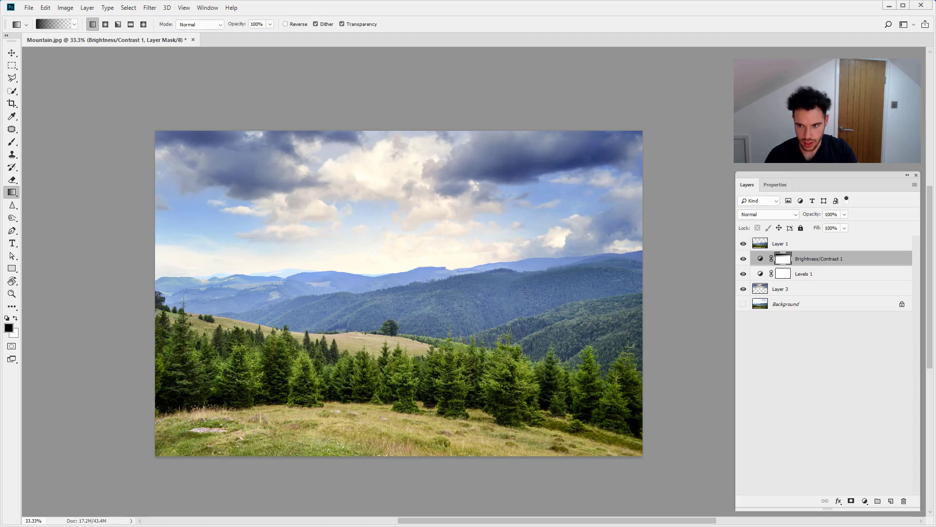
- Switch the Brightness/Contrast 1 layer off and on repeatedly to check the gradient-masked brightening near the horizon
{"action": "left_click", "coordinate": [743, 260]}
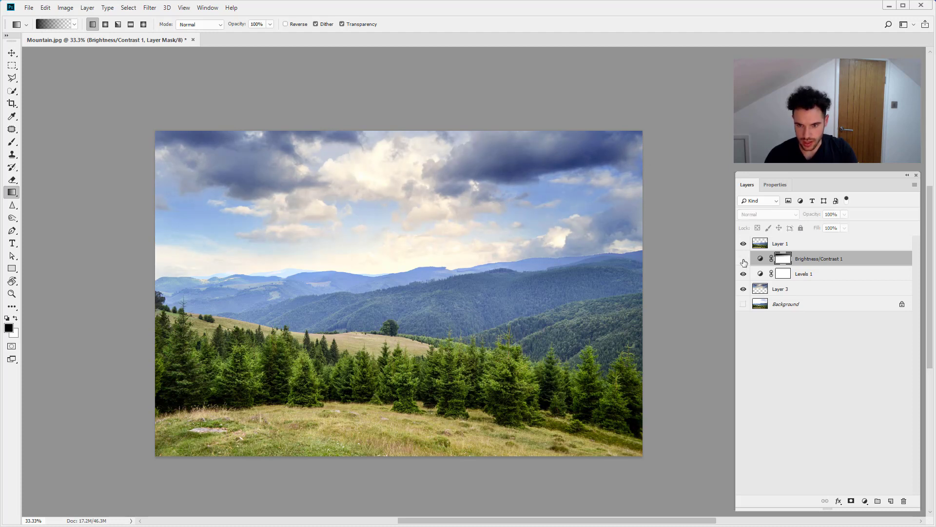
{"action": "left_click", "coordinate": [744, 260]}
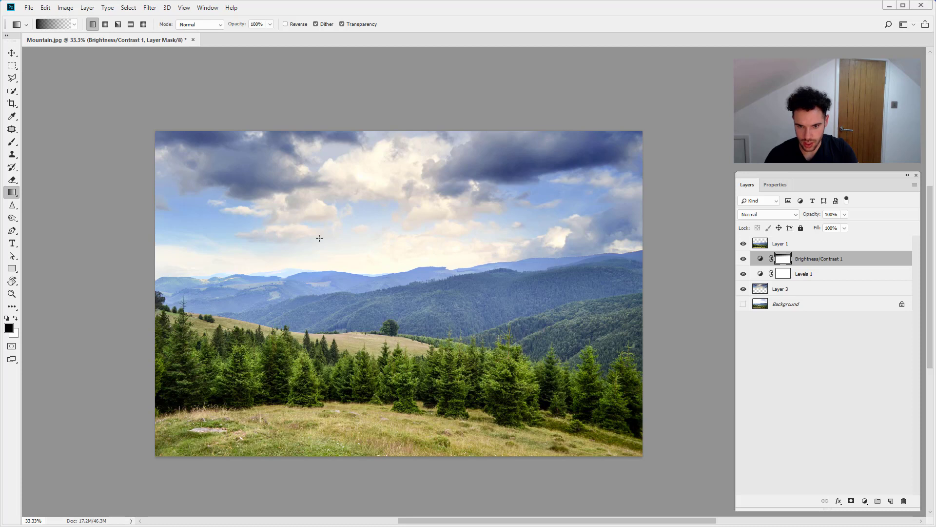
{"action": "left_click", "coordinate": [743, 260]}
{"action": "left_click", "coordinate": [744, 260]}
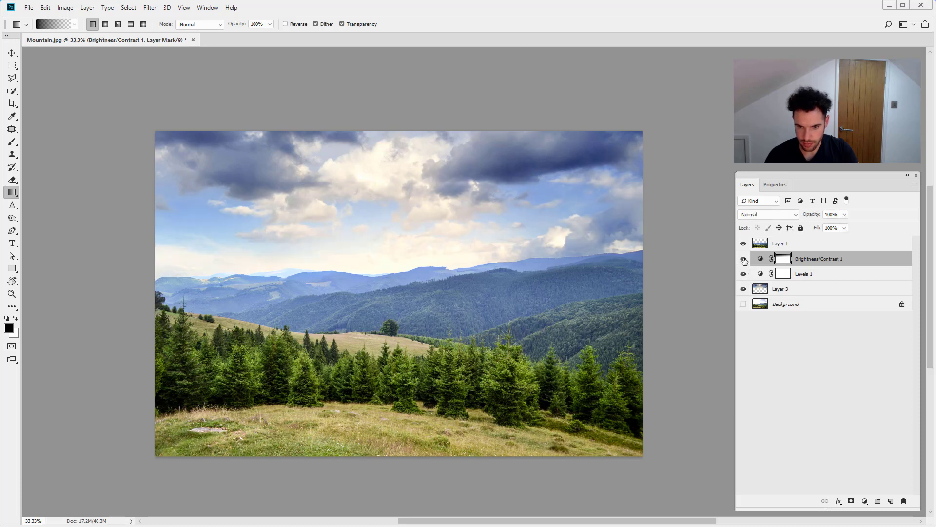
{"action": "left_click", "coordinate": [744, 260]}
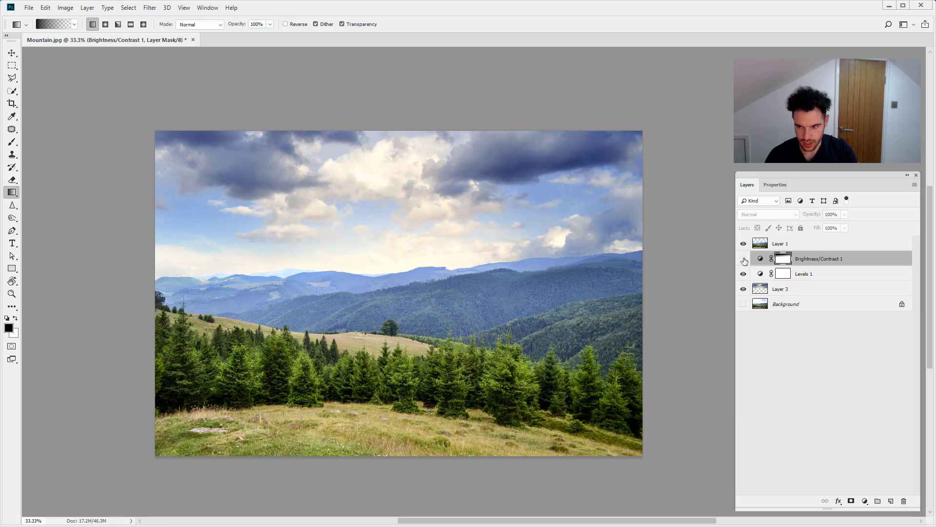
{"action": "left_click", "coordinate": [743, 260]}
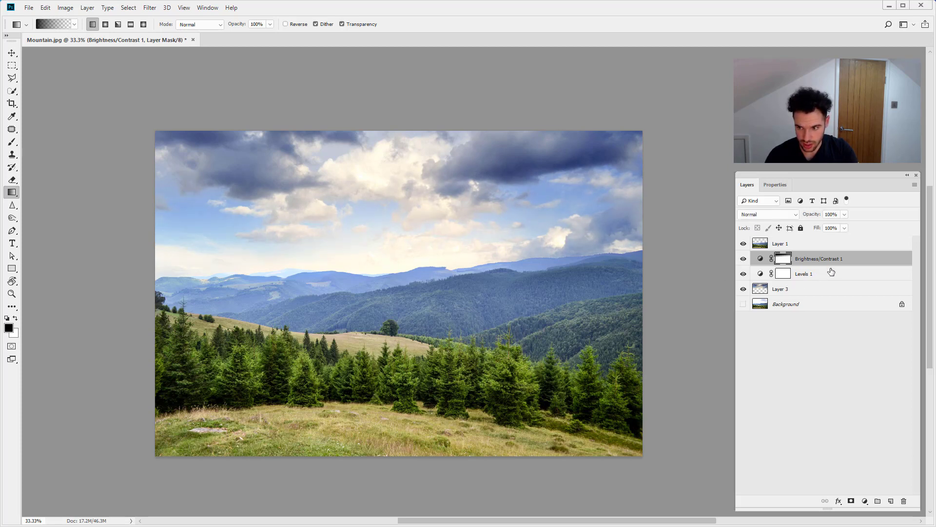
- Add a second Brightness/Contrast adjustment layer directly above Brightness/Contrast 1 and set its brightness to 10
{"action": "left_click", "coordinate": [863, 502]}
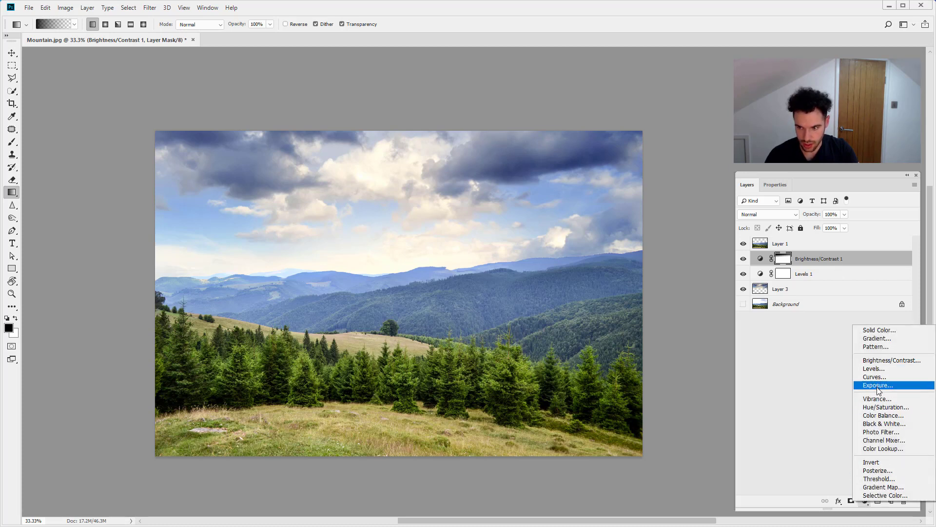
{"action": "left_click", "coordinate": [876, 360]}
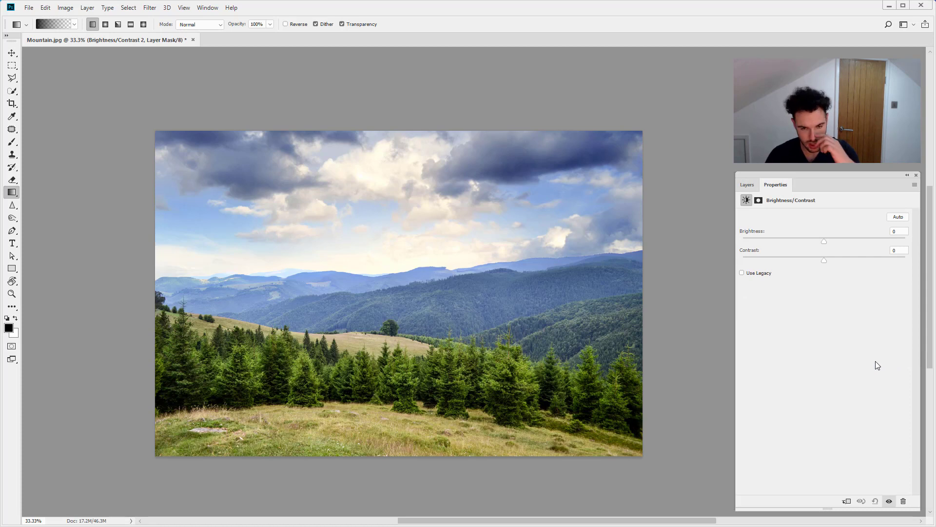
{"action": "left_click", "coordinate": [898, 231]}
{"action": "type", "text": "10"}
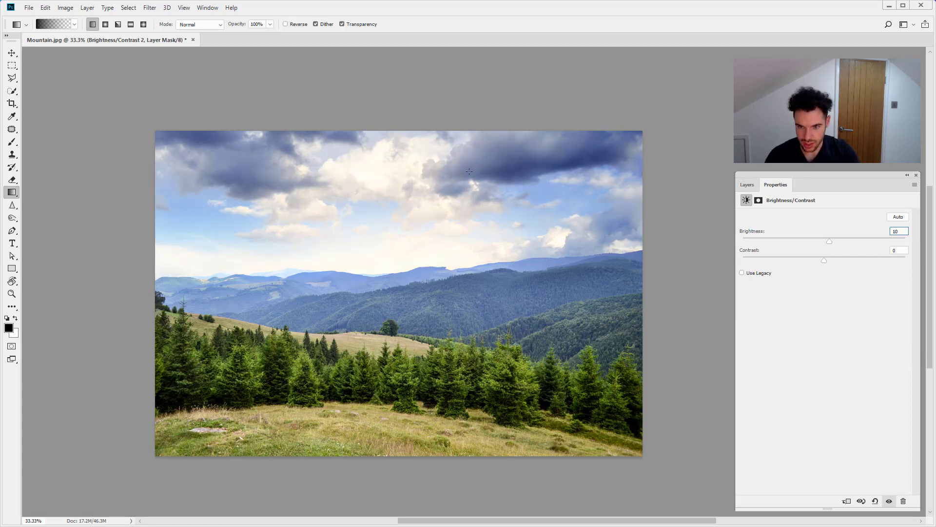
{"action": "left_click", "coordinate": [746, 185]}
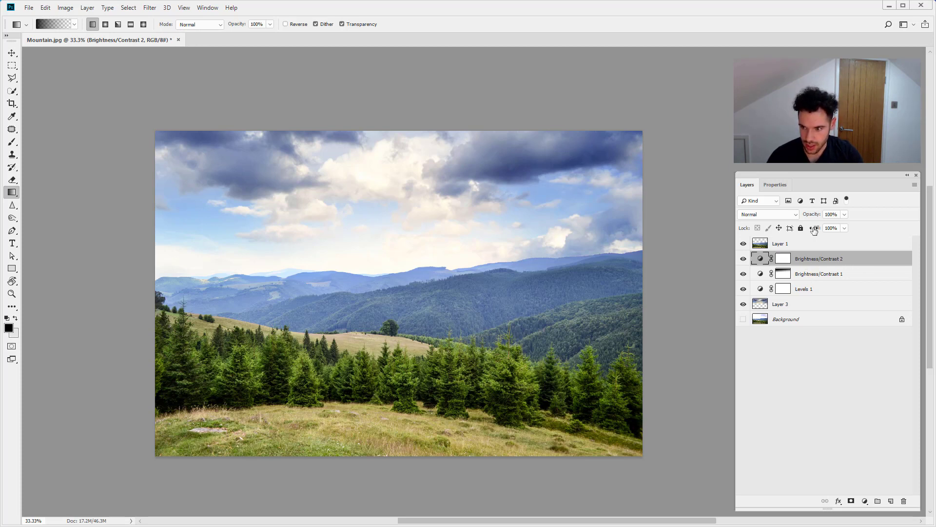
- Draw a short linear black-to-transparent gradient on the Brightness/Contrast 2 mask, from the lower sky down to just above the horizon
{"action": "double_click", "coordinate": [760, 258]}
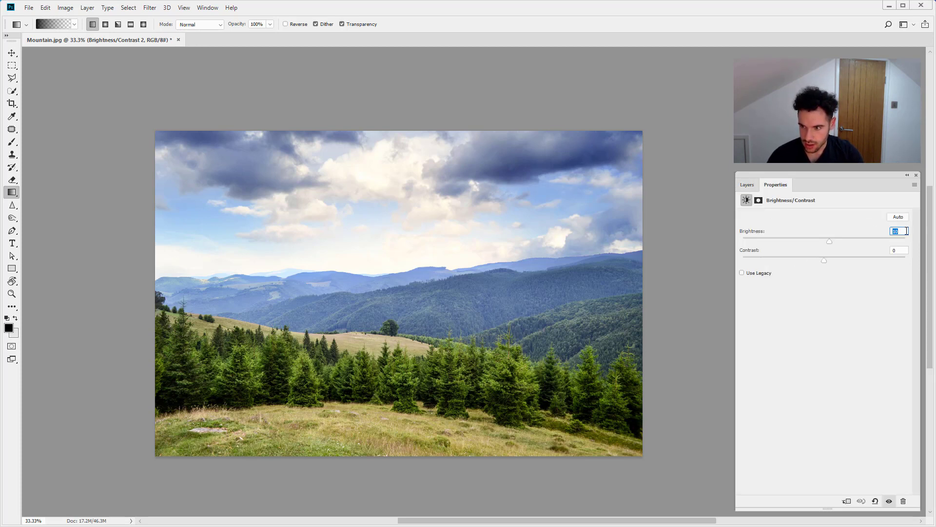
{"action": "left_click", "coordinate": [748, 182]}
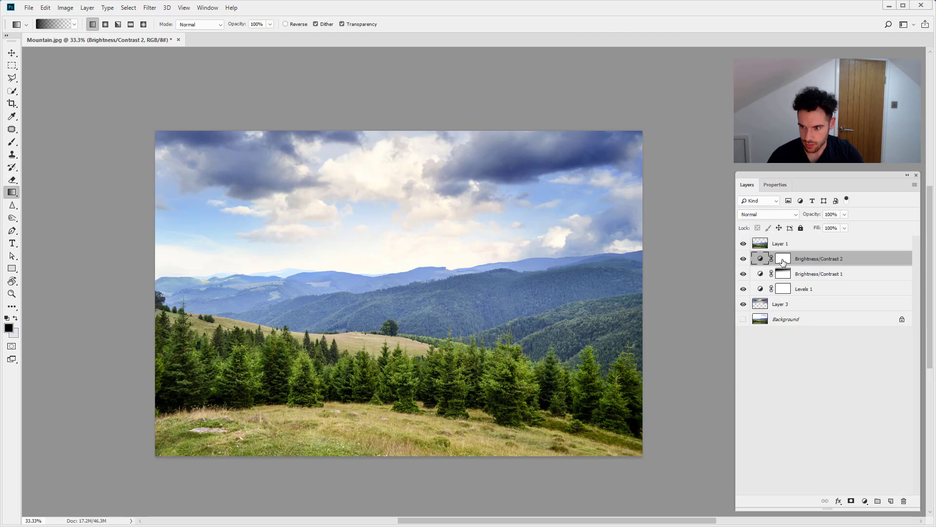
{"action": "left_click", "coordinate": [786, 260]}
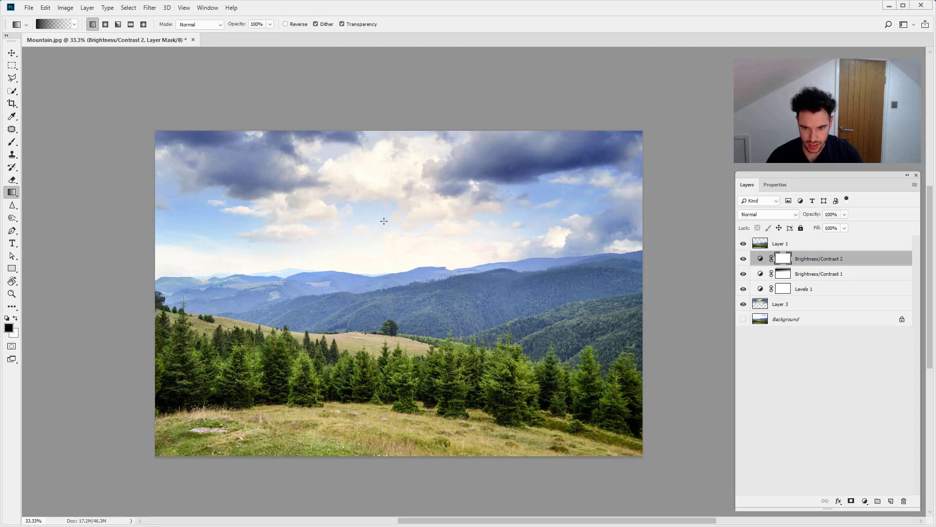
{"action": "left_click_drag", "start_coordinate": [384, 220], "coordinate": [385, 258]}
- Switch the Brightness/Contrast 2 layer off and on repeatedly to compare the brightness near the horizon
{"action": "left_click", "coordinate": [745, 259]}
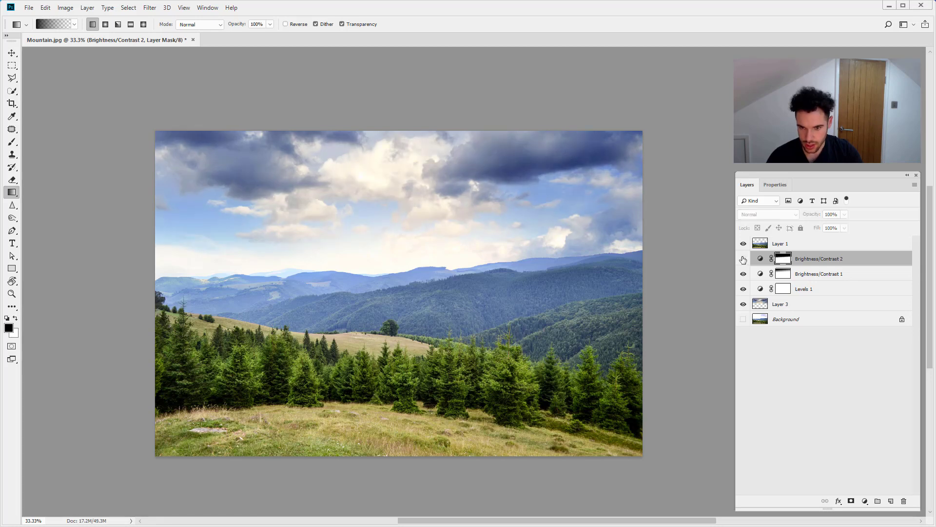
{"action": "left_click", "coordinate": [743, 259]}
{"action": "left_click", "coordinate": [743, 259]}
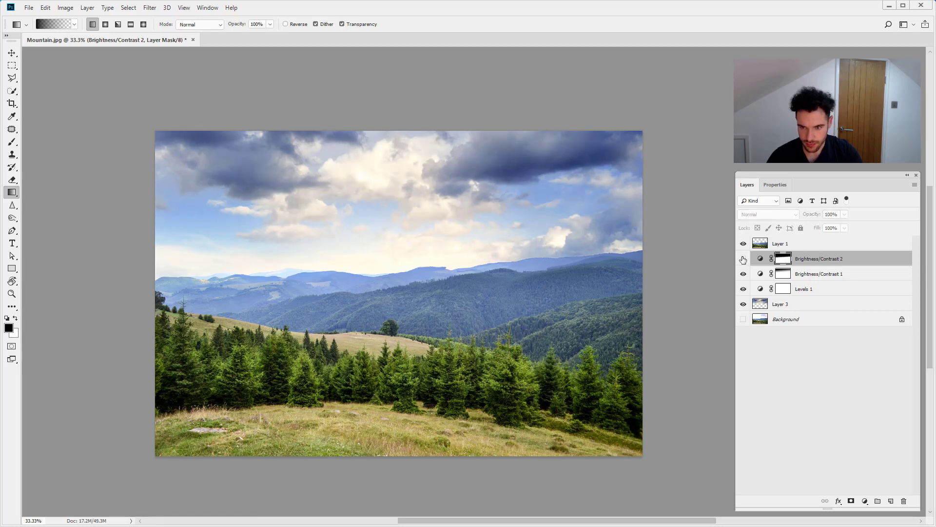
{"action": "left_click", "coordinate": [743, 259]}
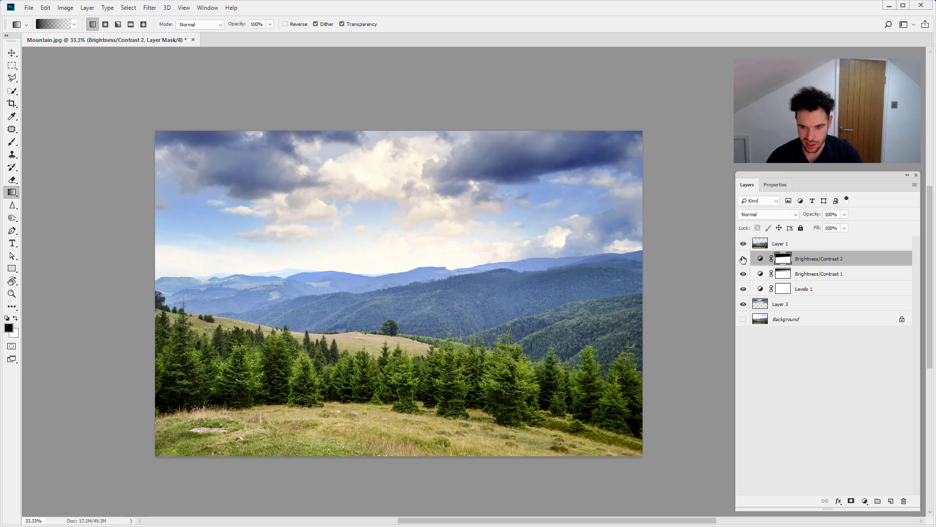
{"action": "left_click", "coordinate": [743, 259]}
{"action": "left_click", "coordinate": [743, 259]}
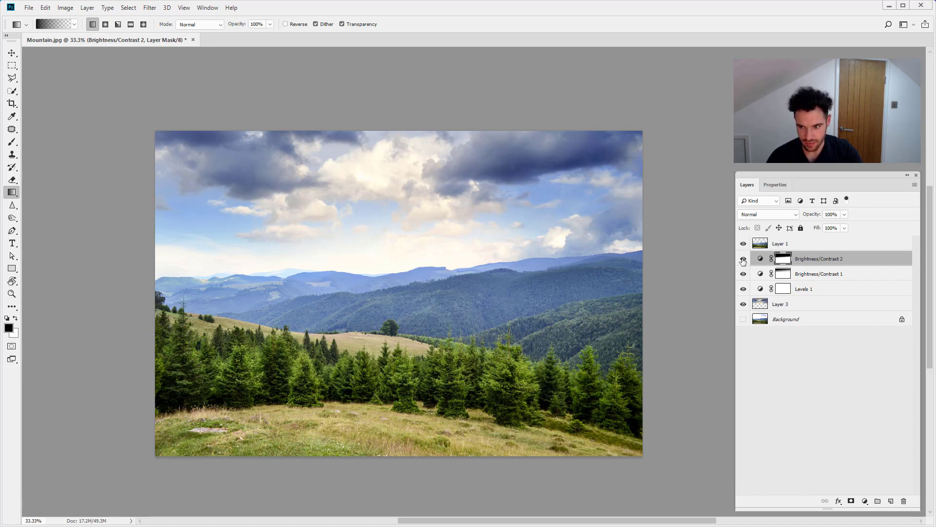
- Hide Levels 1 and both Brightness/Contrast layers, and show them again one by one to compare their effect on the sky
{"action": "left_click_drag", "start_coordinate": [743, 258], "coordinate": [743, 291]}
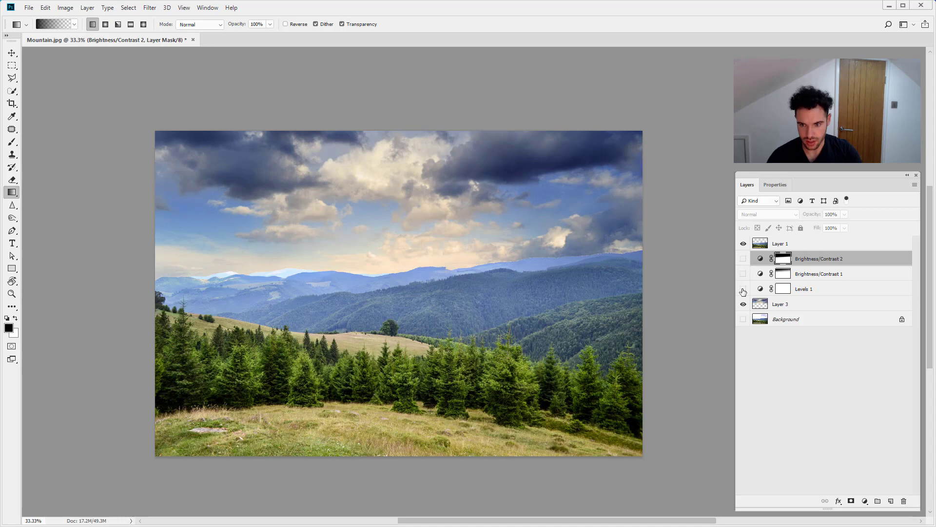
{"action": "left_click", "coordinate": [743, 290]}
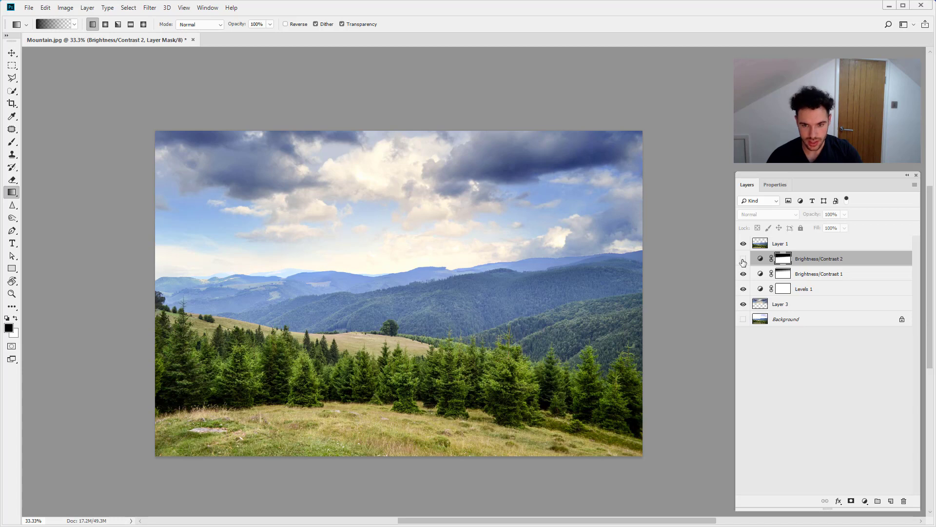
{"action": "left_click", "coordinate": [743, 260]}
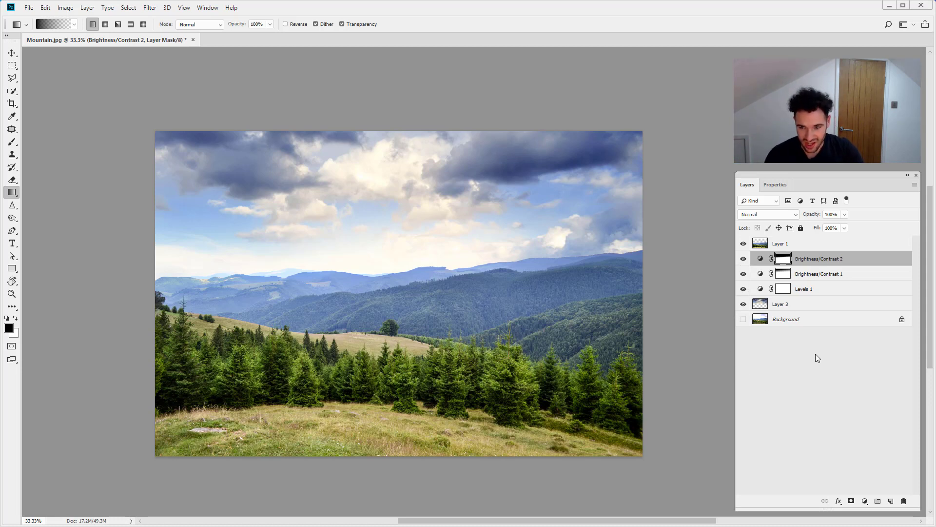
- Add a Hue/Saturation adjustment layer directly above Brightness/Contrast 2, try a hue shift of +1 and reset the hue to 0
{"action": "left_click", "coordinate": [861, 262]}
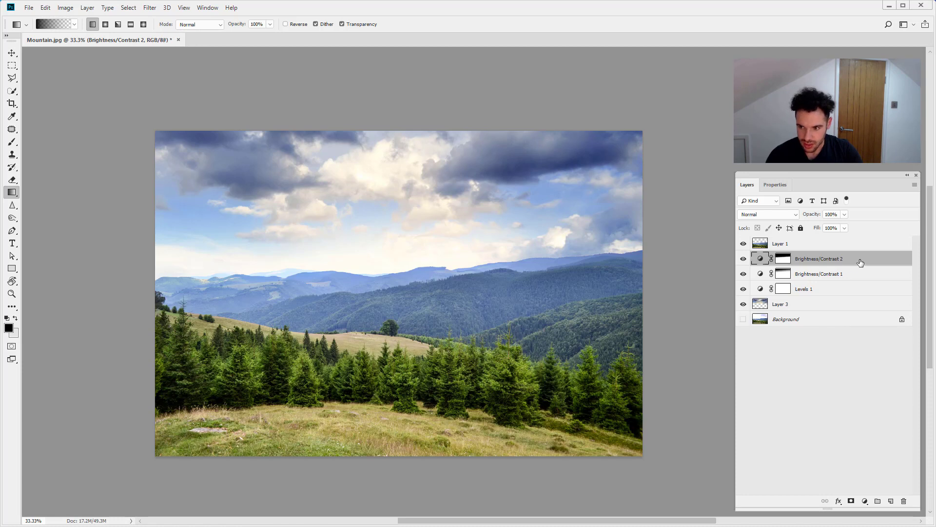
{"action": "left_click", "coordinate": [865, 501]}
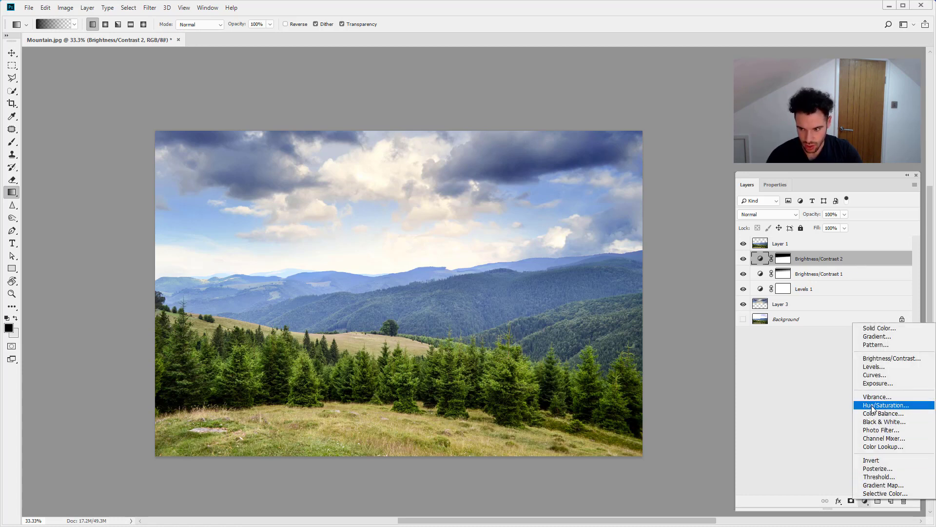
{"action": "left_click", "coordinate": [860, 407]}
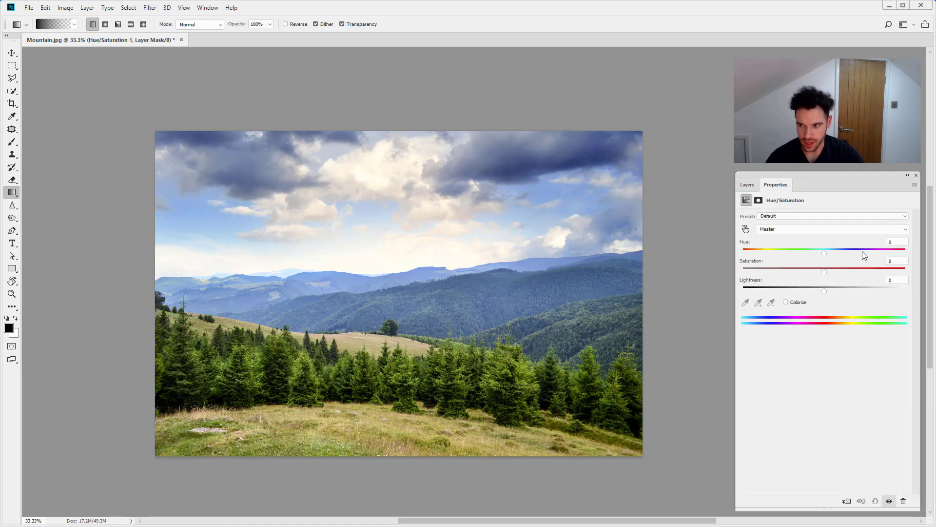
{"action": "left_click_drag", "start_coordinate": [896, 242], "coordinate": [882, 242]}
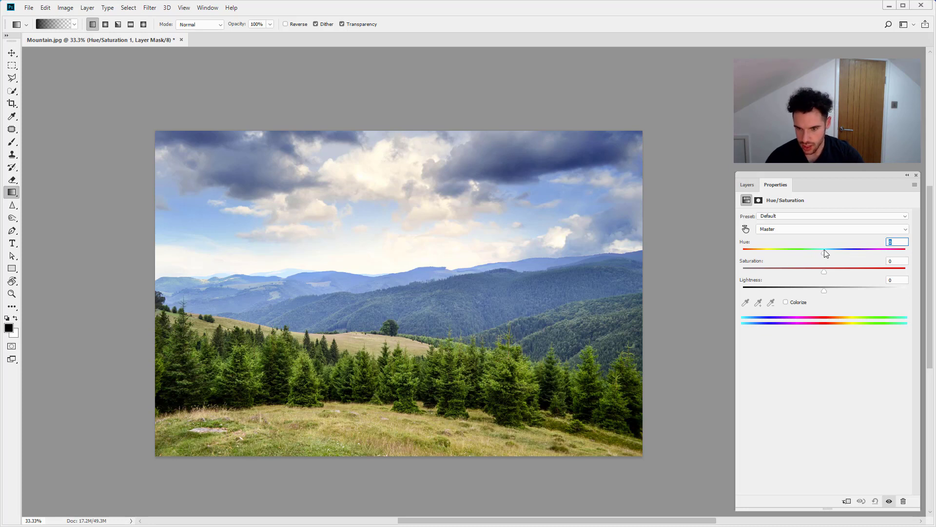
{"action": "mouse_move", "coordinate": [824, 251]}
{"action": "left_mouse_down"}
{"action": "mouse_move", "coordinate": [838, 252]}
{"action": "mouse_move", "coordinate": [824, 251]}
{"action": "left_mouse_up"}
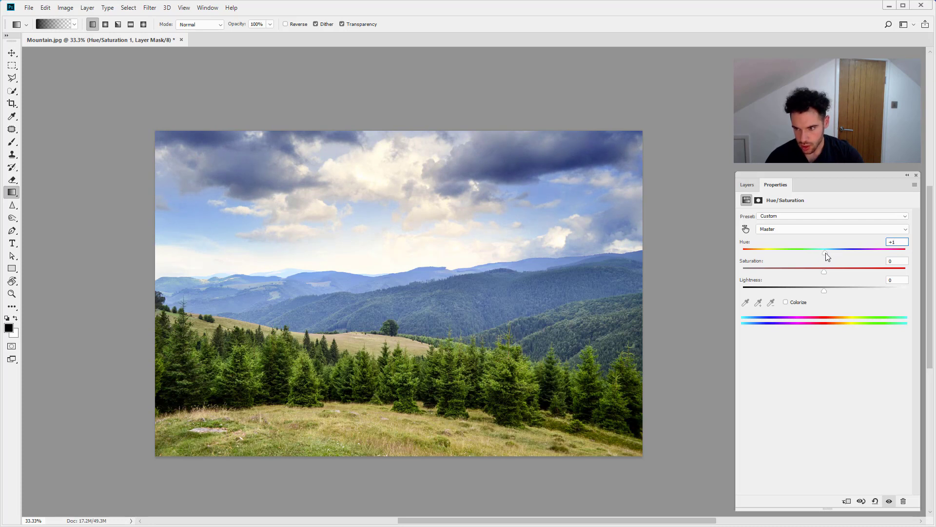
{"action": "type", "text": "0"}
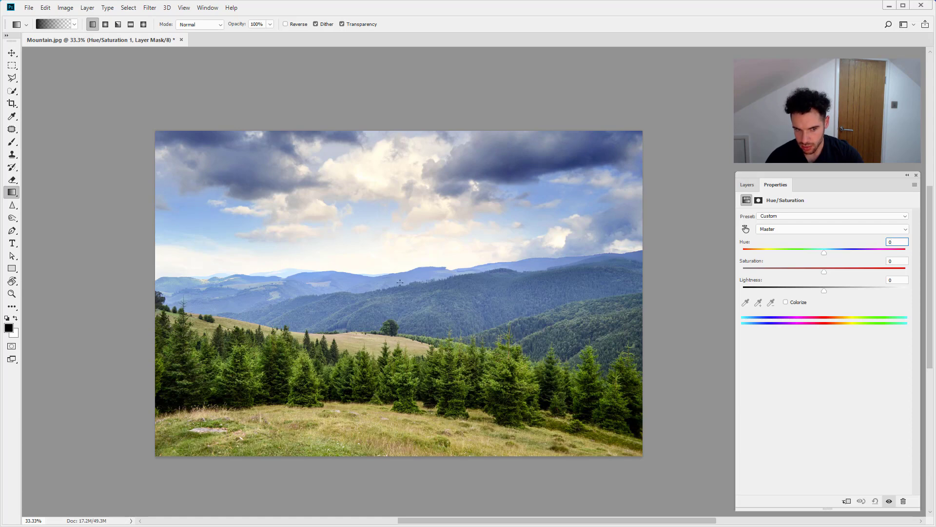
- Set the hue of the Hue/Saturation 1 adjustment to 3, judging the sky colour against the distant hills up close
{"action": "left_click", "coordinate": [11, 294]}
{"action": "left_click", "coordinate": [549, 217]}
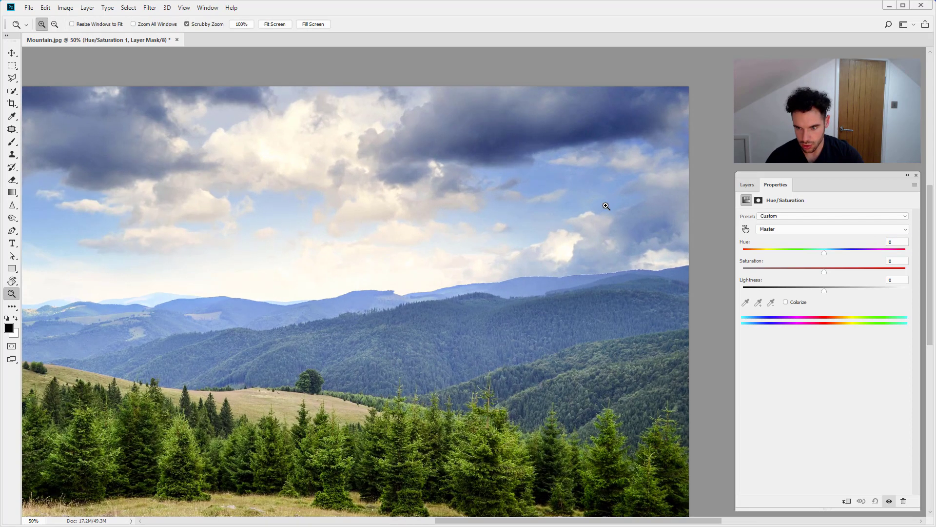
{"action": "left_click", "coordinate": [590, 195]}
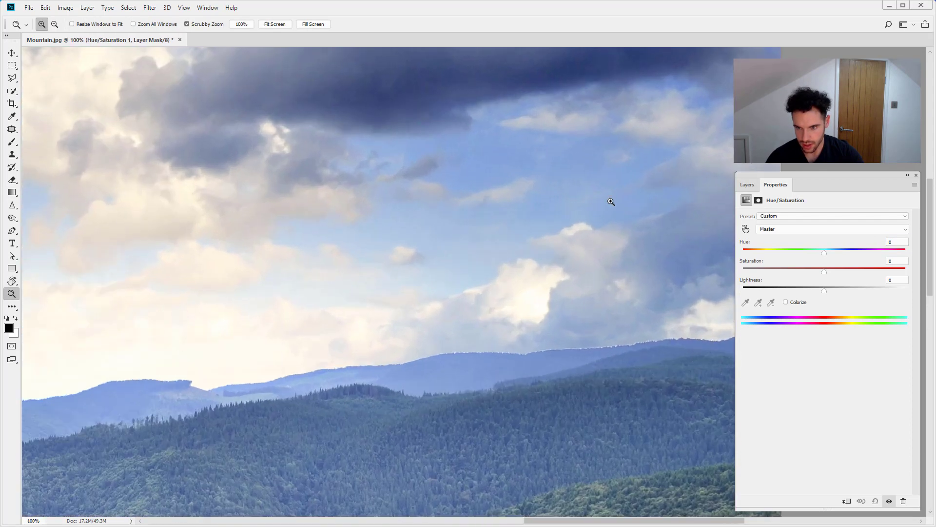
{"action": "left_click", "coordinate": [898, 242]}
{"action": "type", "text": "3"}
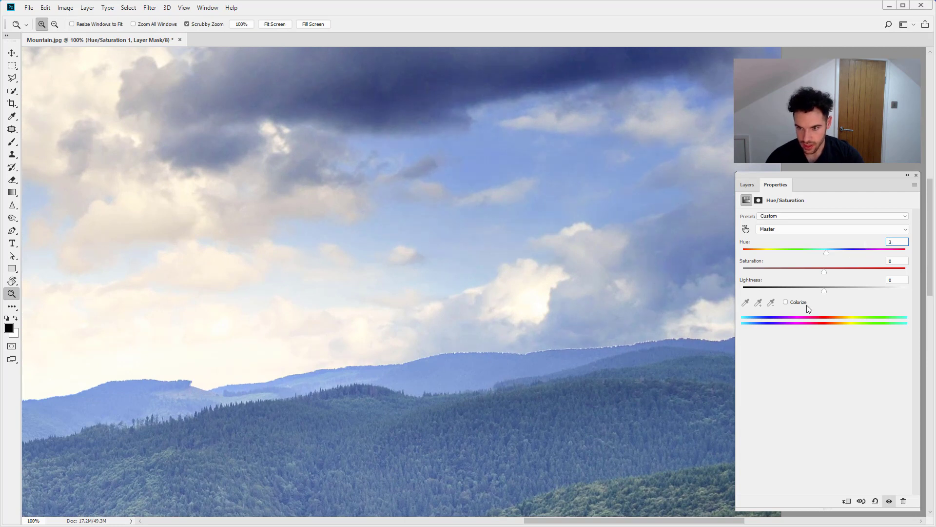
{"action": "key", "text": "BackSpace"}
{"action": "type", "text": "0"}
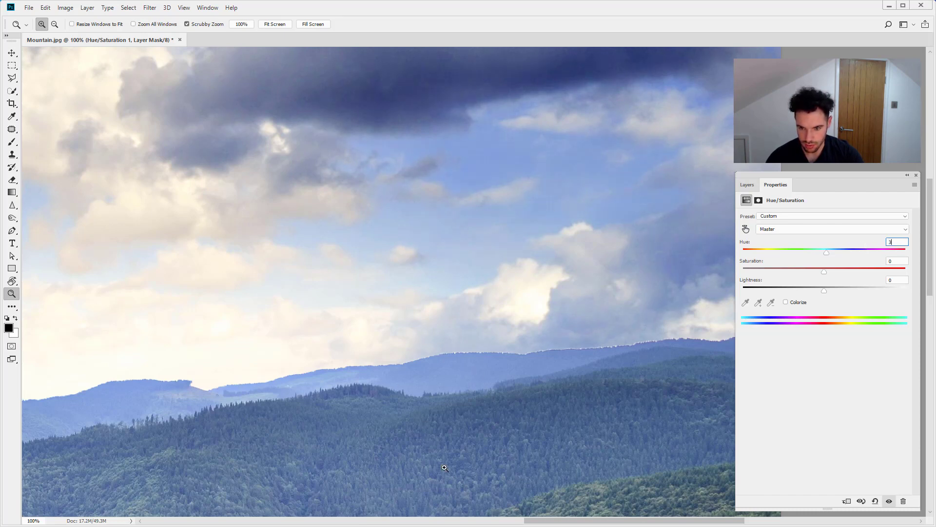
- Set the saturation of the Hue/Saturation 1 adjustment to 10 while viewing the whole landscape
{"action": "left_click", "coordinate": [897, 262]}
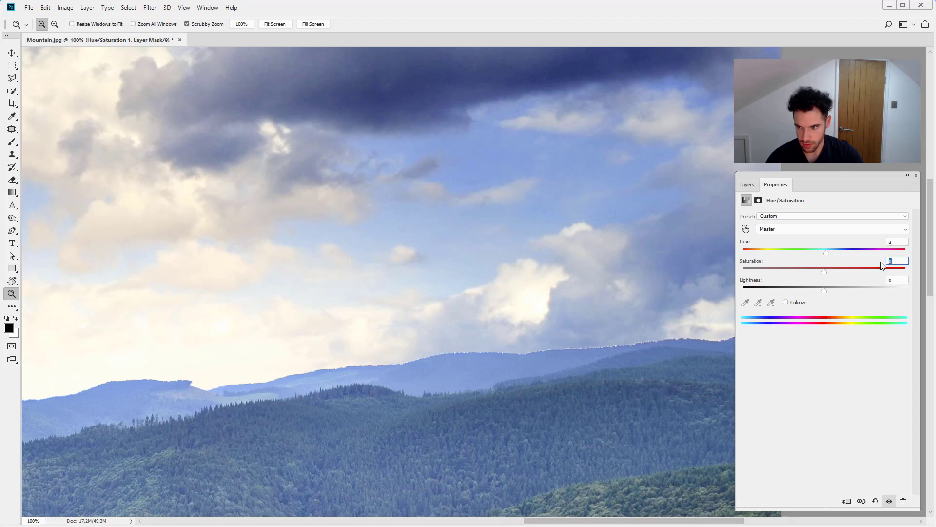
{"action": "right_click", "coordinate": [484, 218]}
{"action": "left_click", "coordinate": [509, 224]}
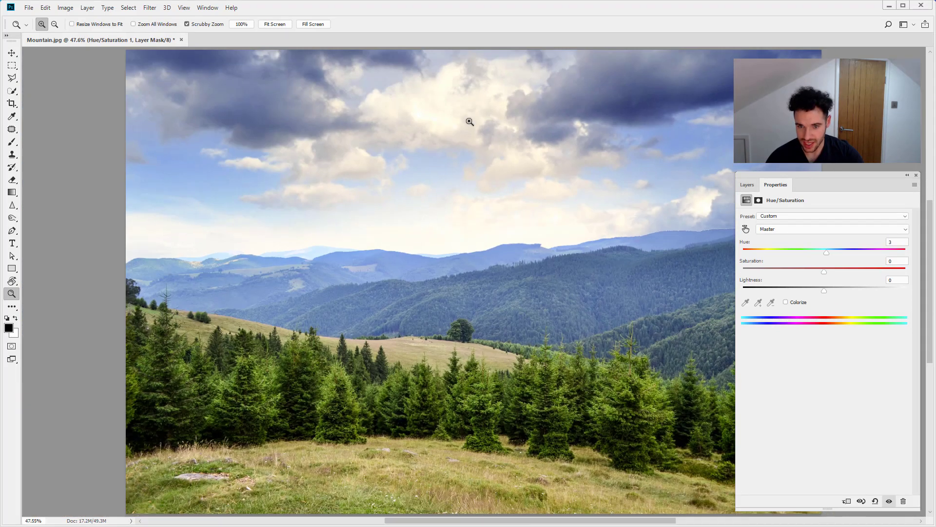
{"action": "left_click", "coordinate": [896, 261]}
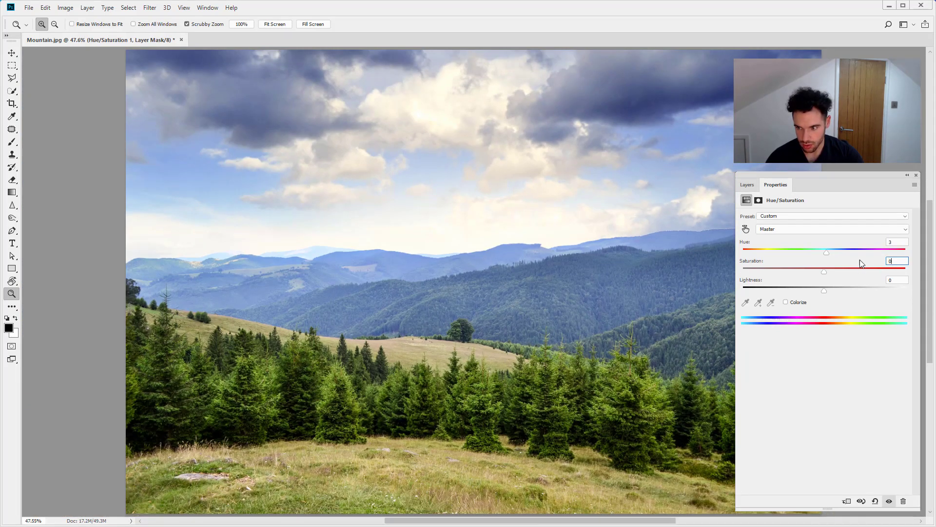
{"action": "type", "text": "1"}
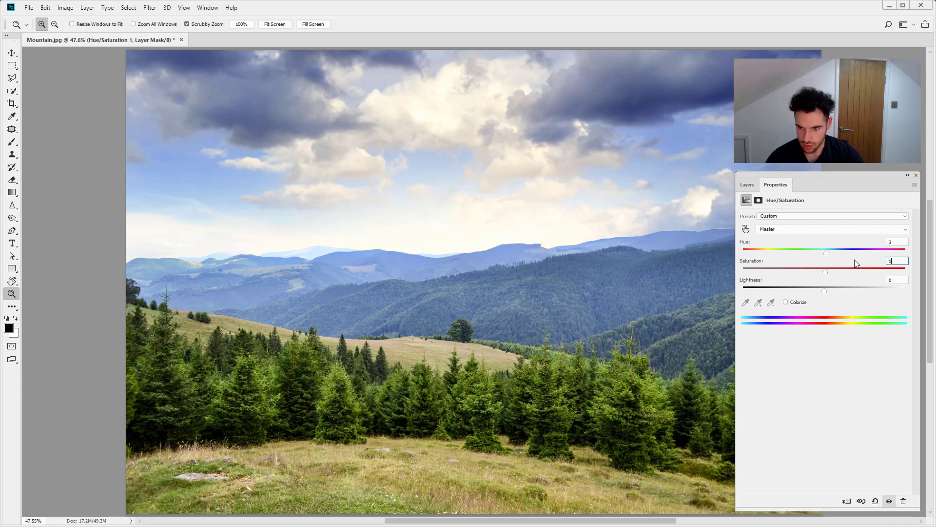
{"action": "type", "text": "0"}
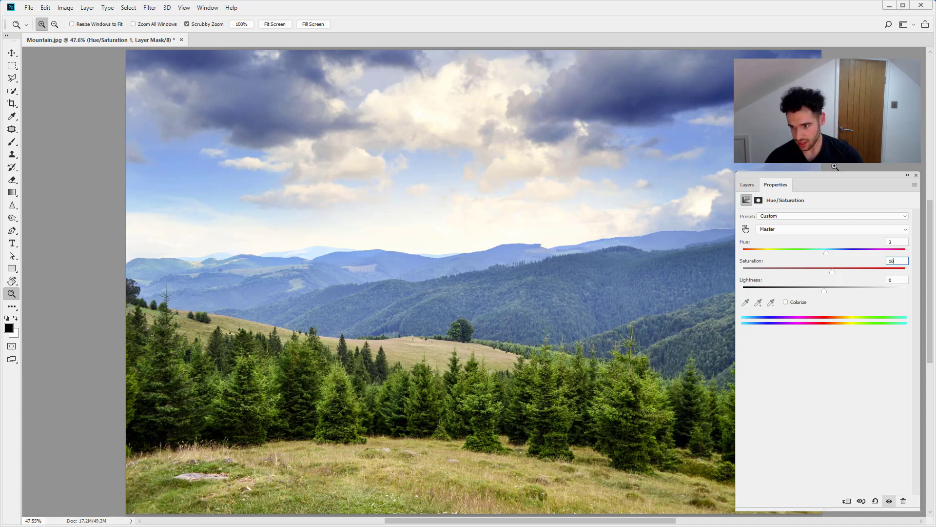
- Hide all four adjustment layers, and show Levels 1, Brightness/Contrast 1 and Brightness/Contrast 2 again in turn to review each correction
{"action": "left_click", "coordinate": [747, 184]}
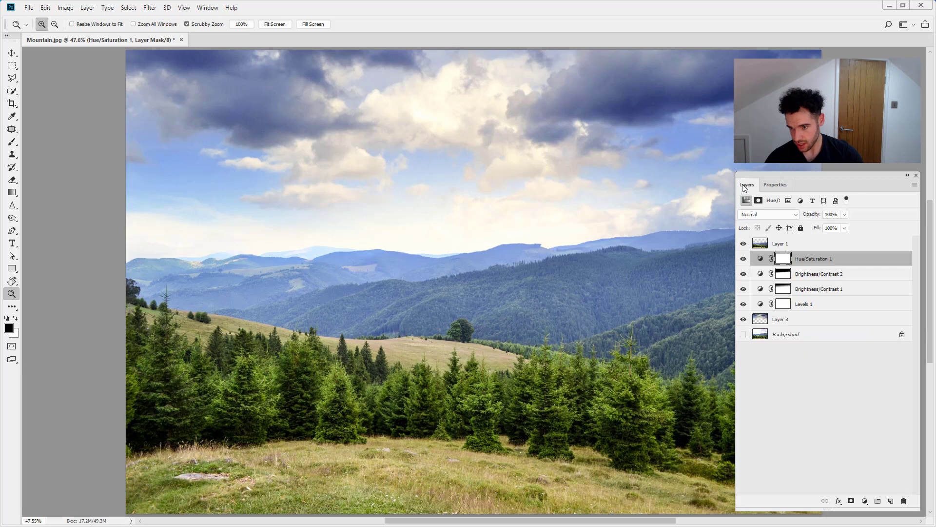
{"action": "left_click", "coordinate": [743, 259]}
{"action": "left_click_drag", "start_coordinate": [742, 274], "coordinate": [743, 290]}
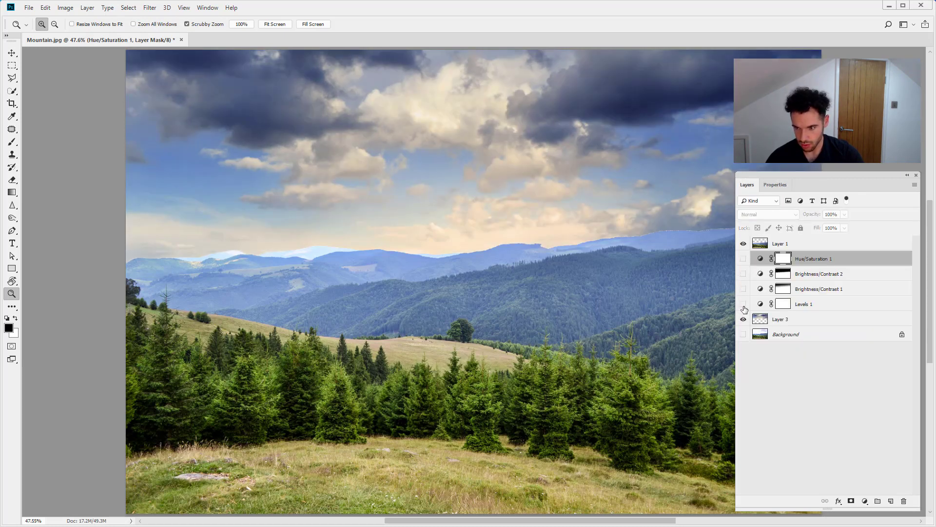
{"action": "left_click", "coordinate": [743, 304]}
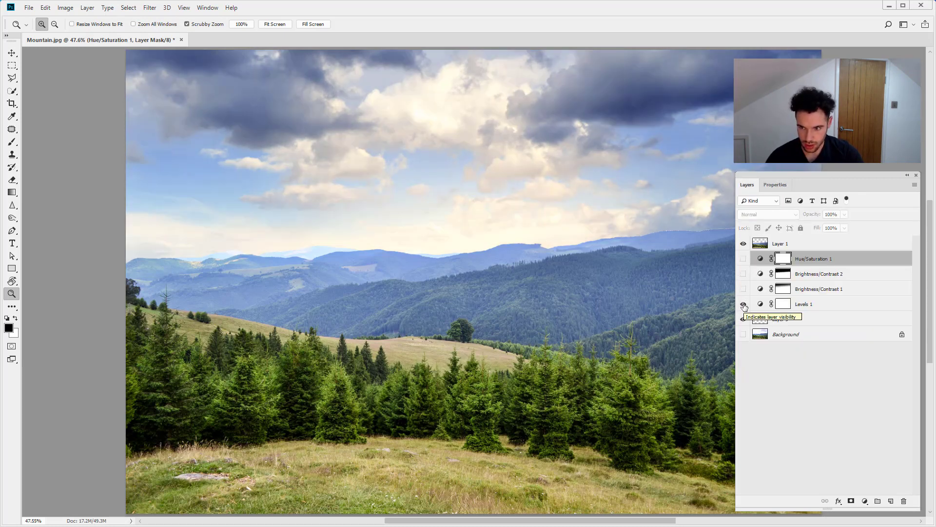
{"action": "left_click", "coordinate": [744, 290]}
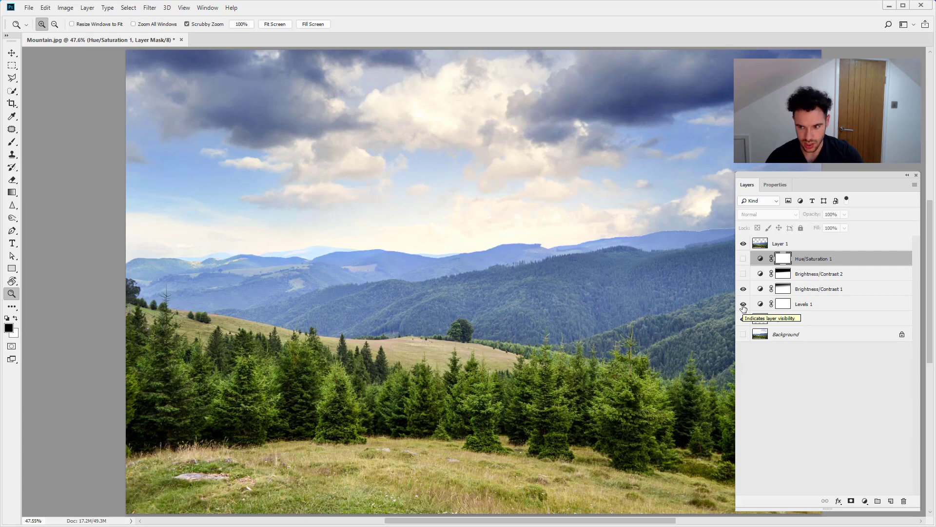
{"action": "left_click", "coordinate": [743, 274]}
- Toggle the Hue/Saturation 1 layer's visibility to compare the sky with and without the colour shift, leaving it shown
{"action": "left_click", "coordinate": [743, 259]}
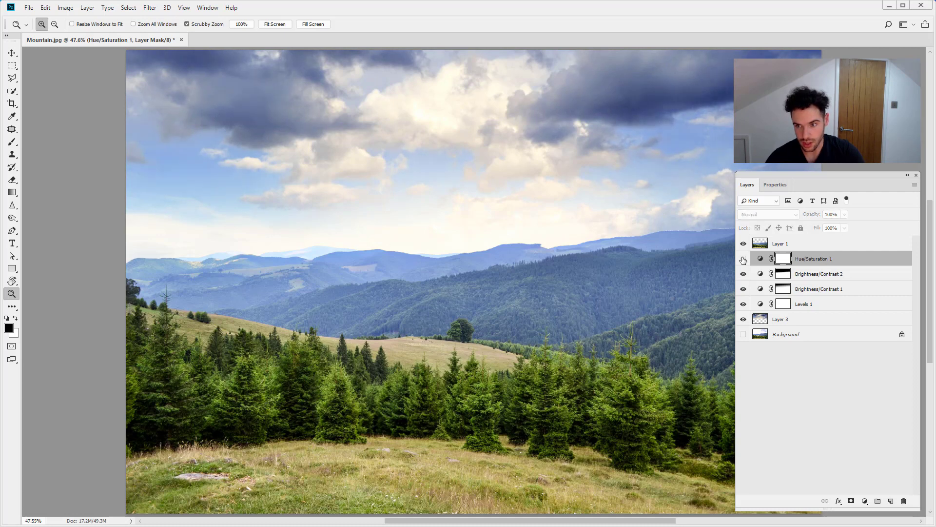
{"action": "left_click", "coordinate": [743, 259]}
{"action": "left_click", "coordinate": [743, 259]}
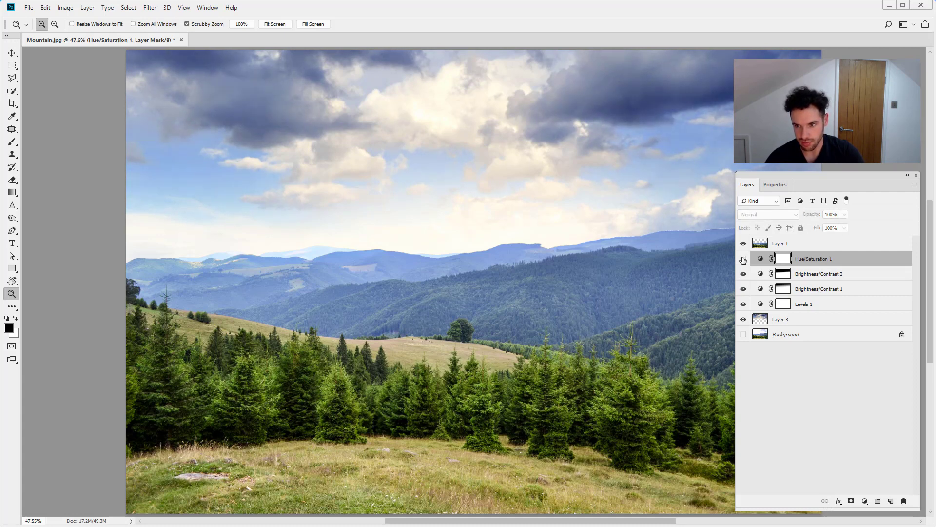
{"action": "left_click", "coordinate": [743, 259]}
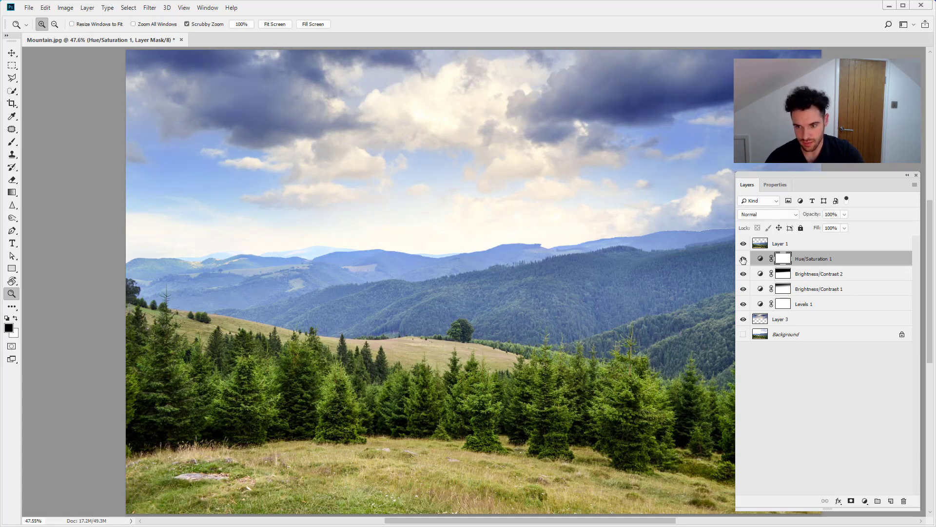